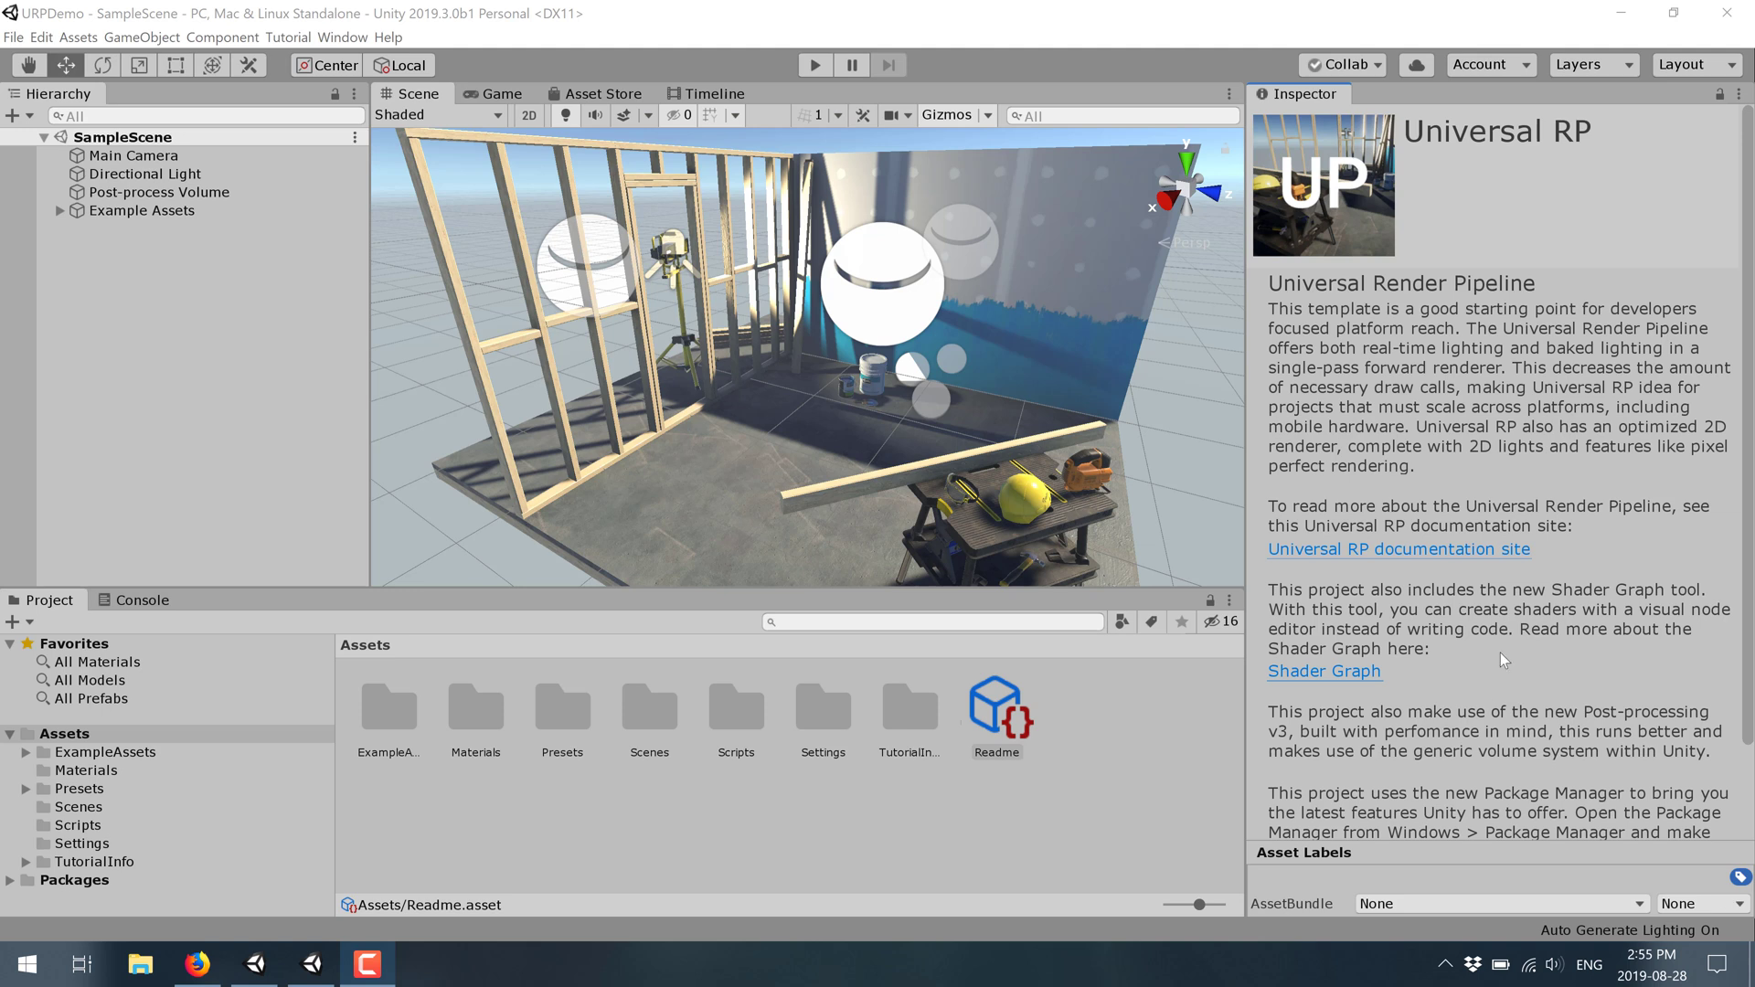
# Bring the URPDemo editor forward, check the other Unity project window, then return
pyautogui.click(1095, 9)
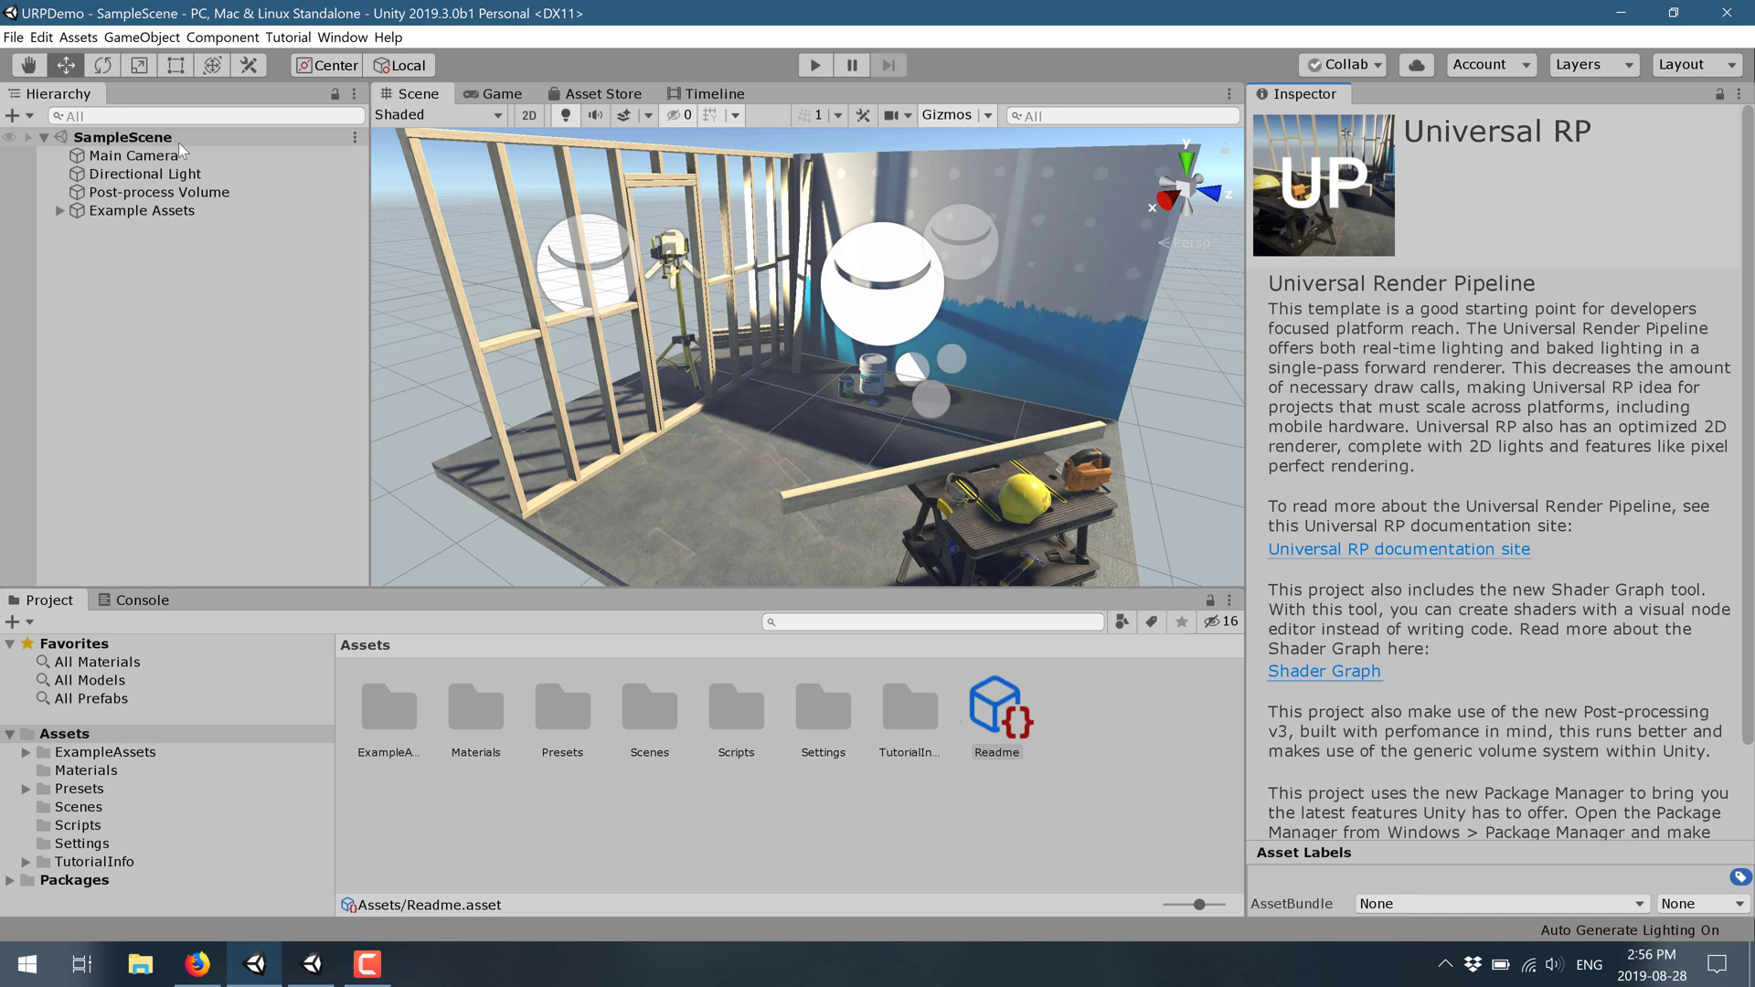
pyautogui.hotkey('alt', 'Tab')
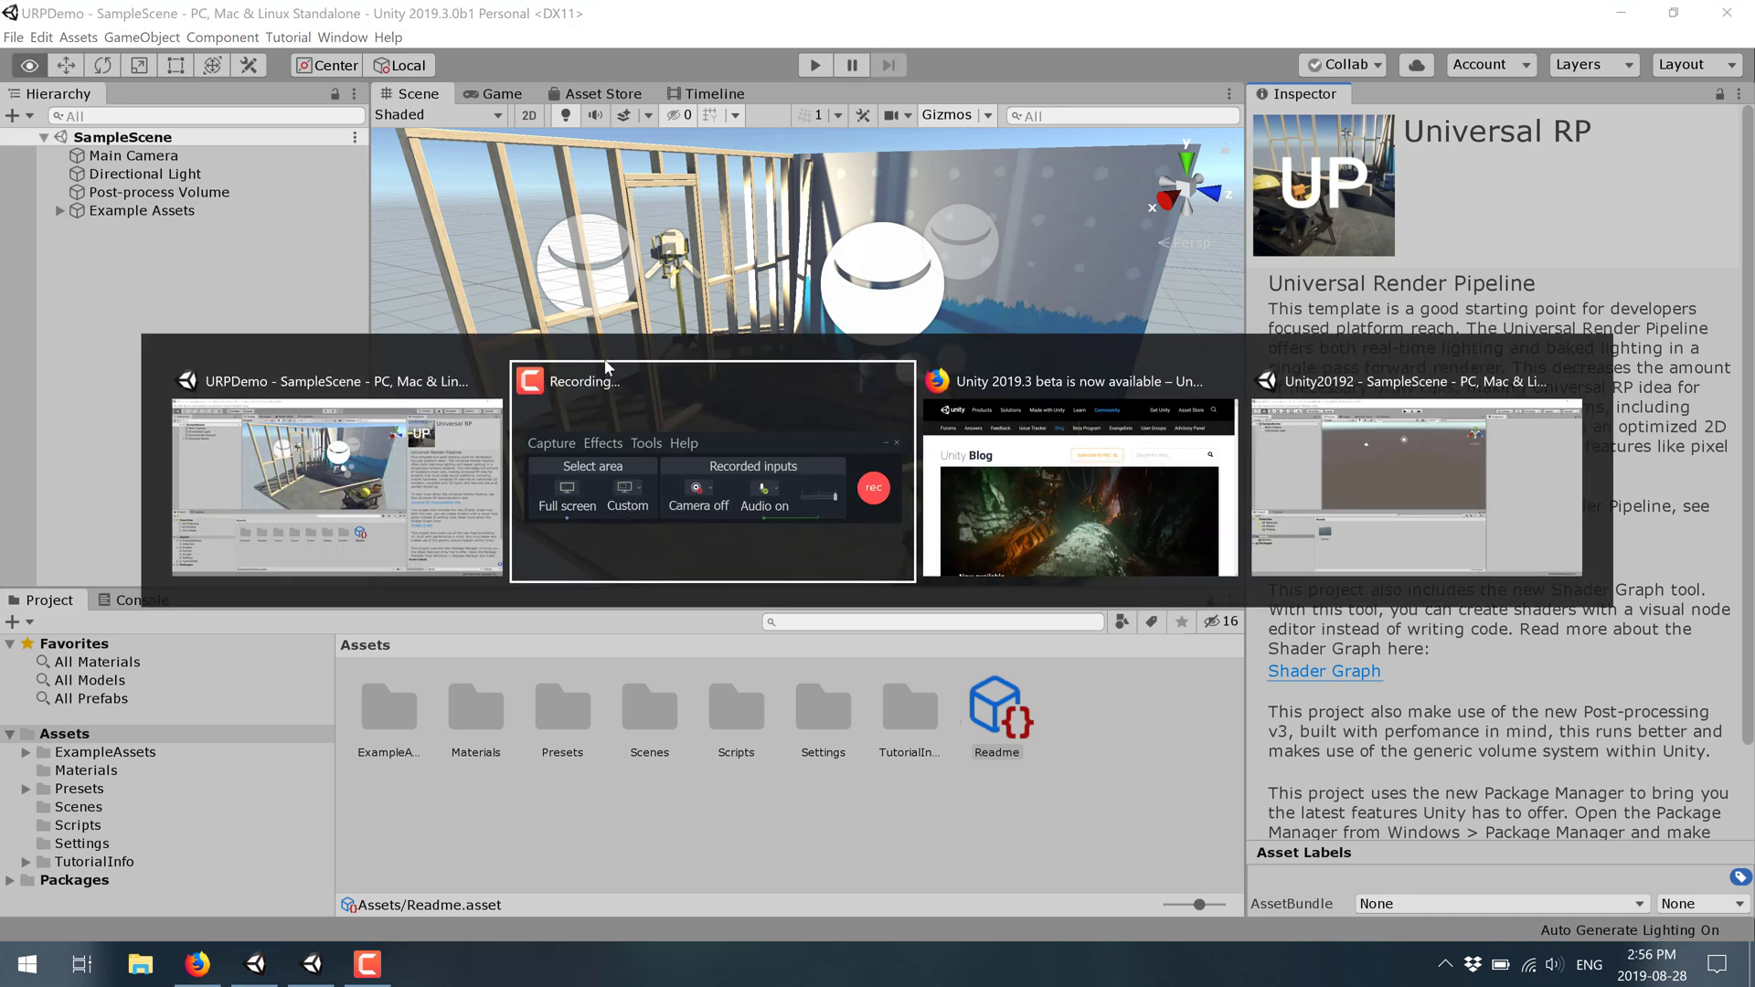
pyautogui.hotkey('alt', 'Tab')
pyautogui.hotkey('alt', 'Tab')
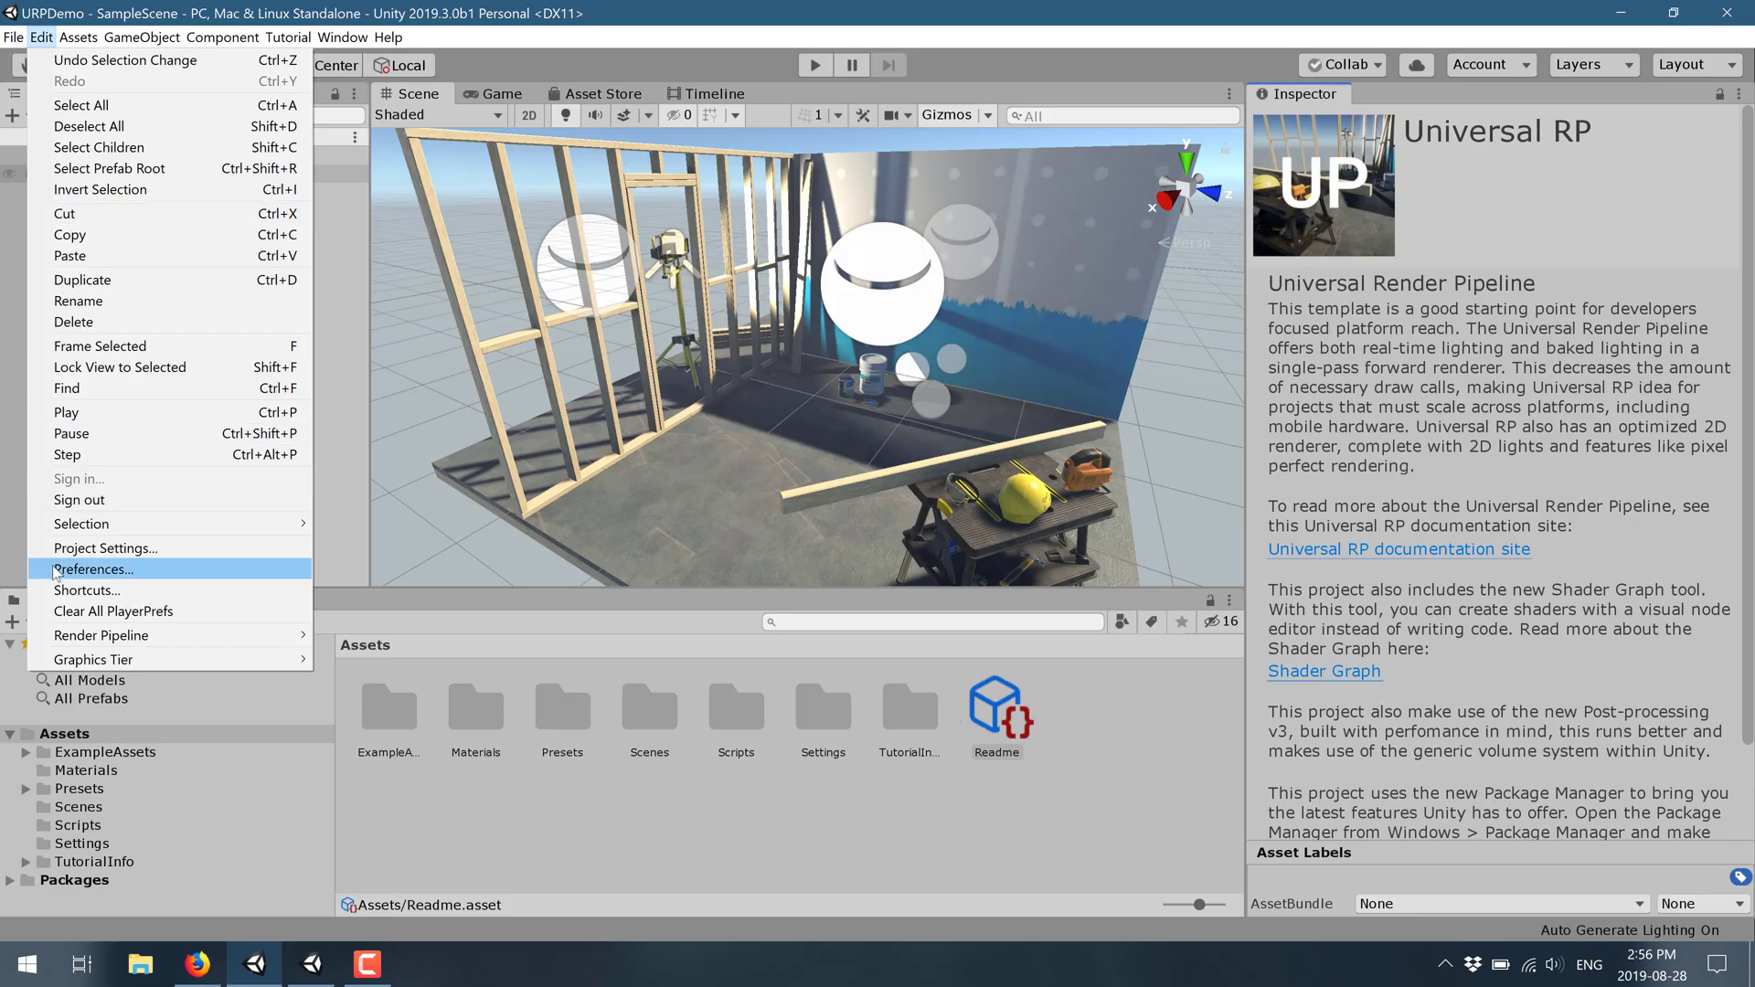
# In Preferences, try custom UI Scaling at 100%, then restore the default desktop setting and close
pyautogui.click(102, 570)
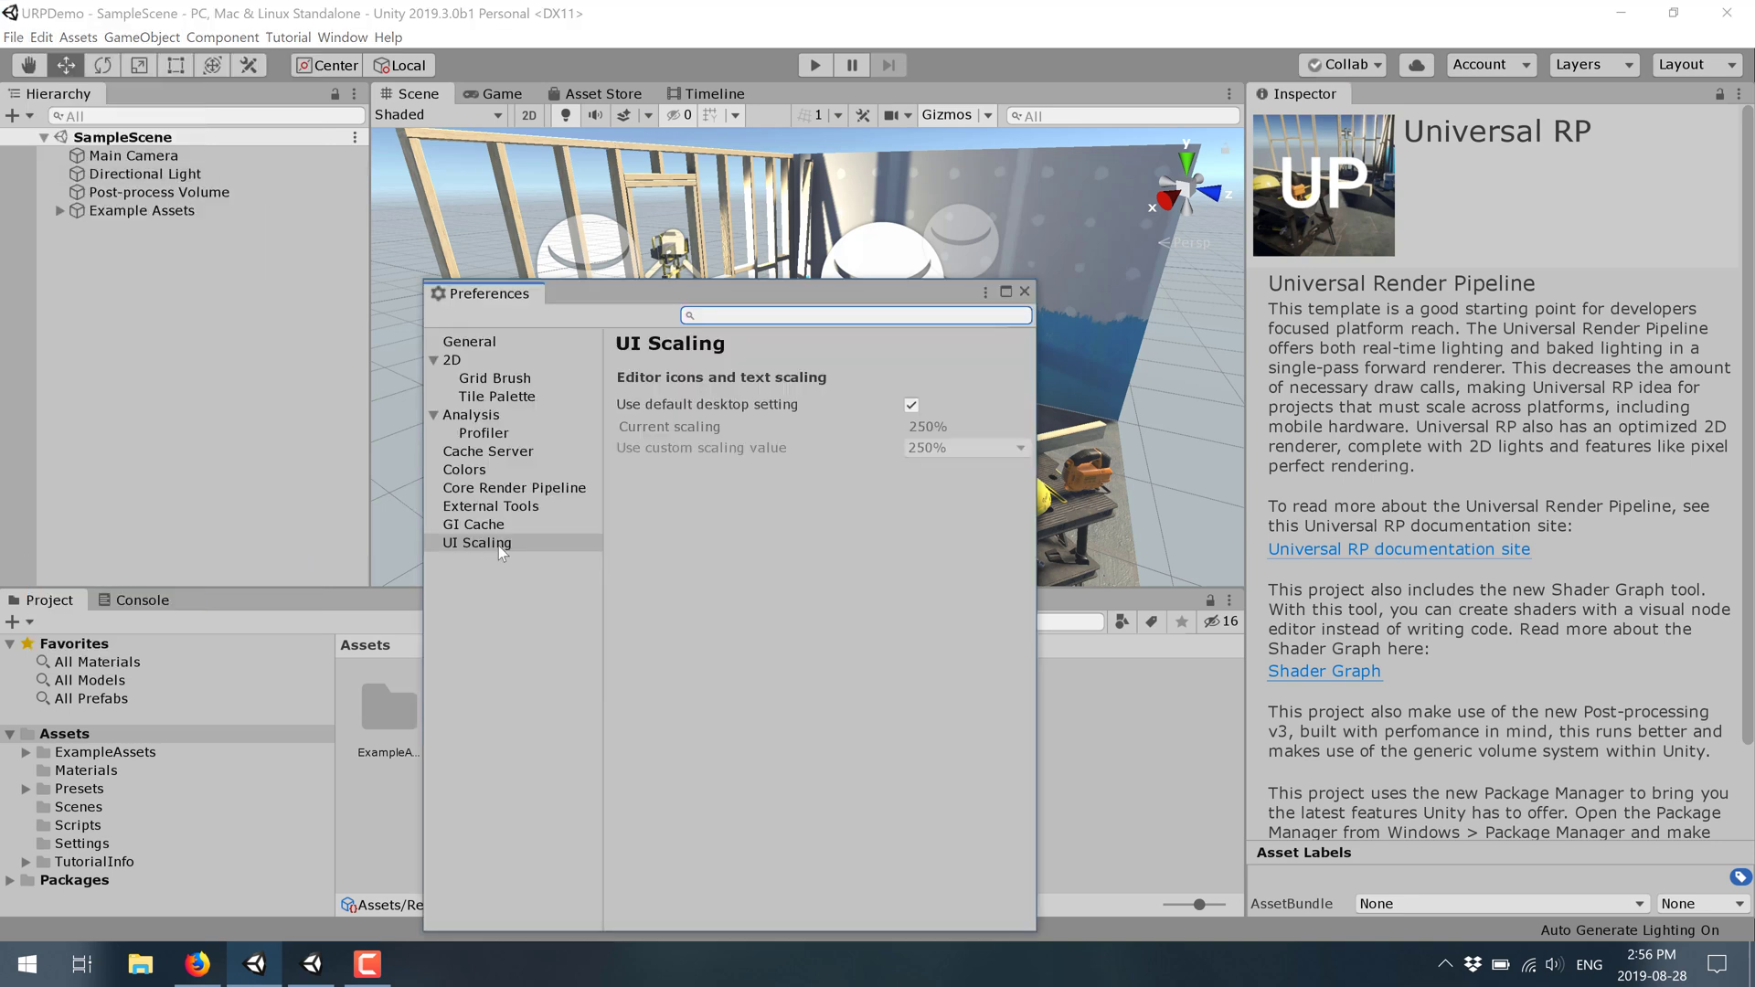
pyautogui.click(912, 404)
pyautogui.click(967, 448)
pyautogui.click(945, 464)
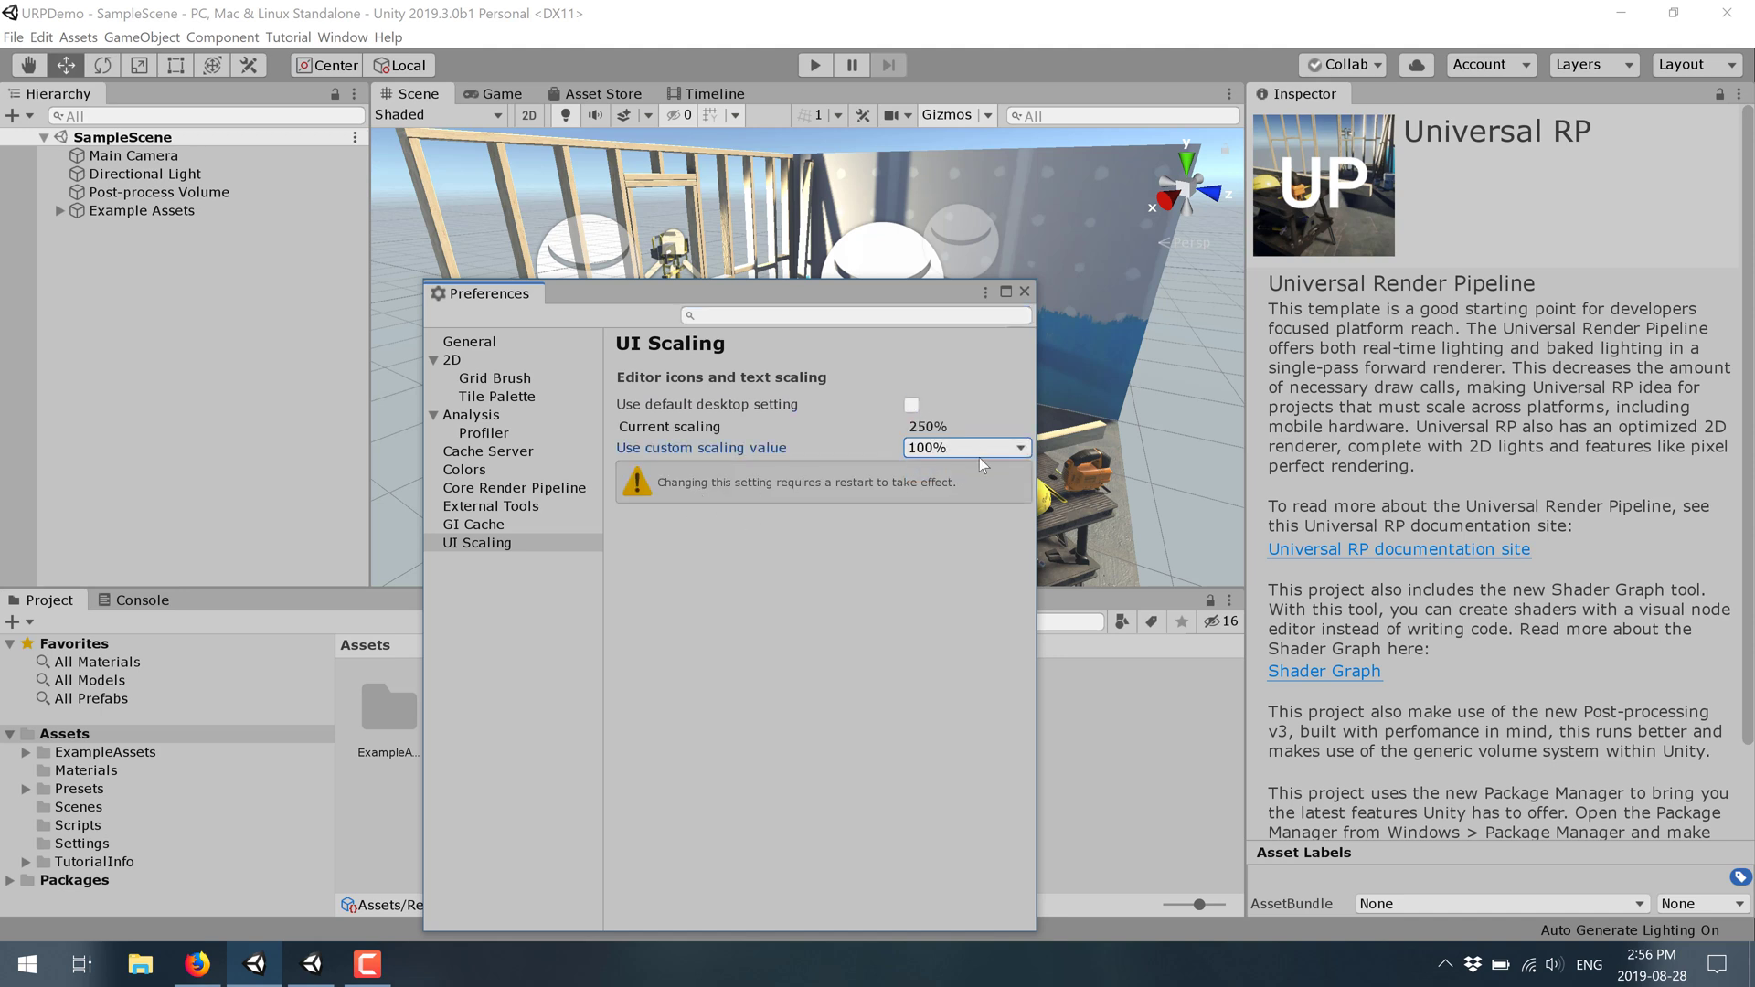
pyautogui.click(980, 451)
pyautogui.click(912, 403)
pyautogui.click(912, 404)
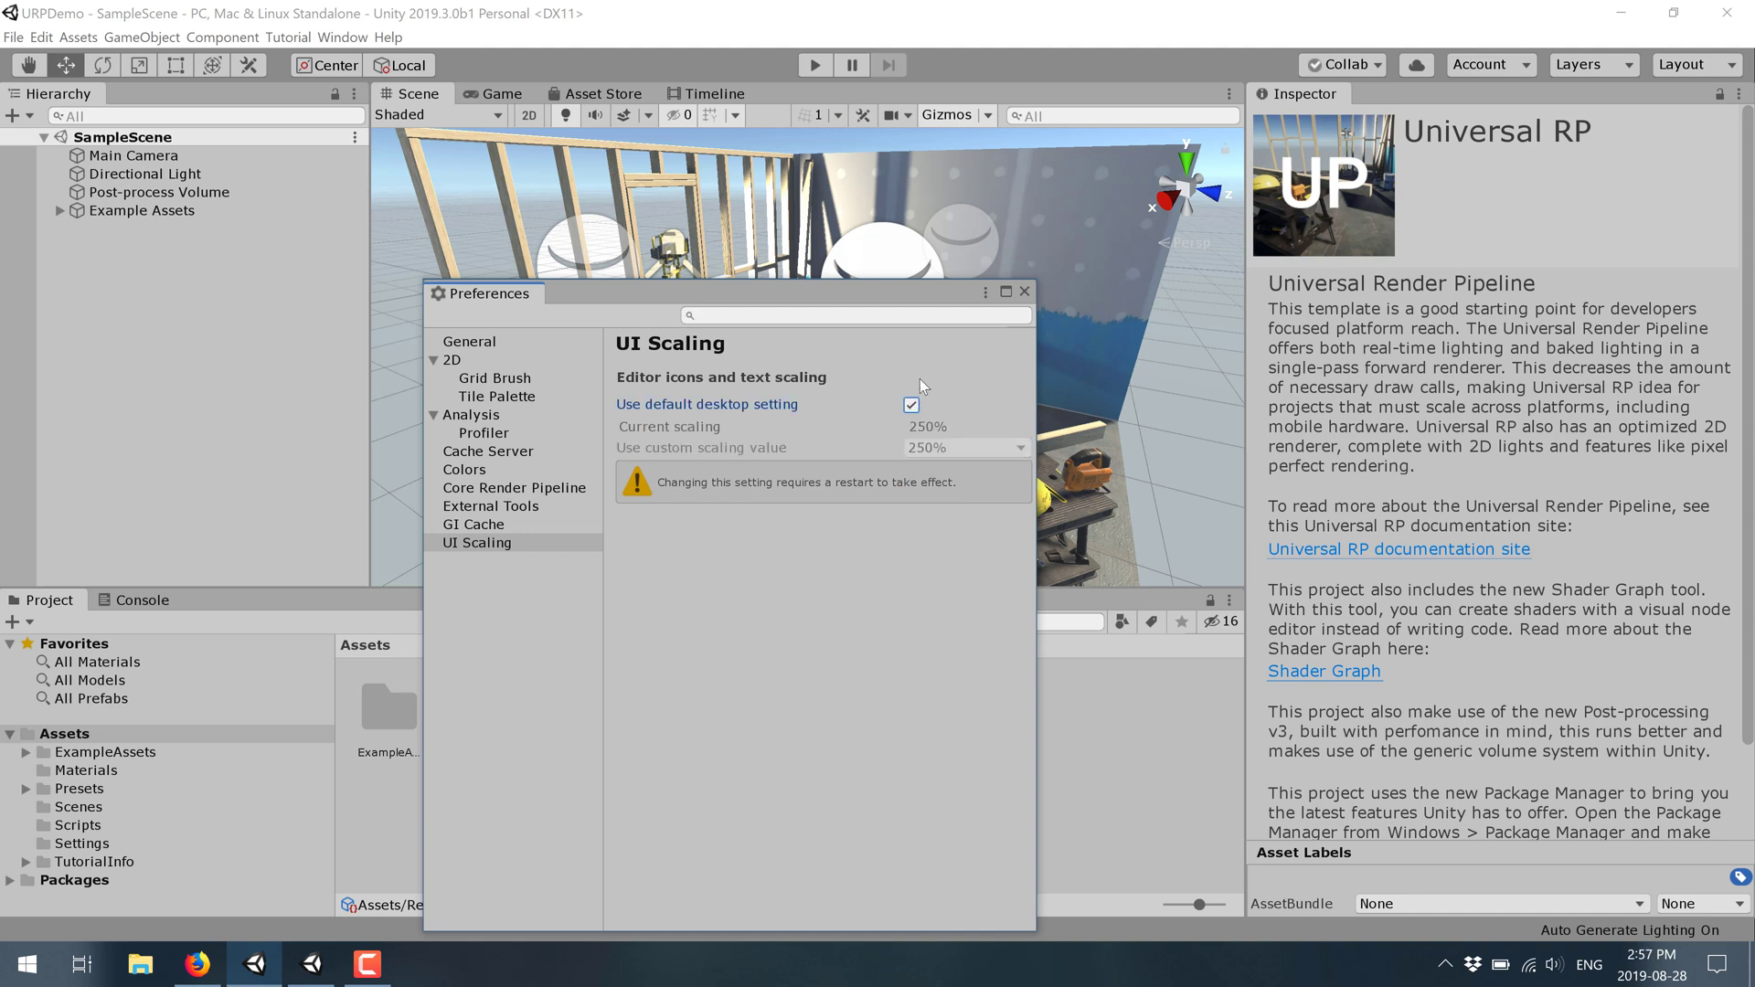
pyautogui.click(1025, 292)
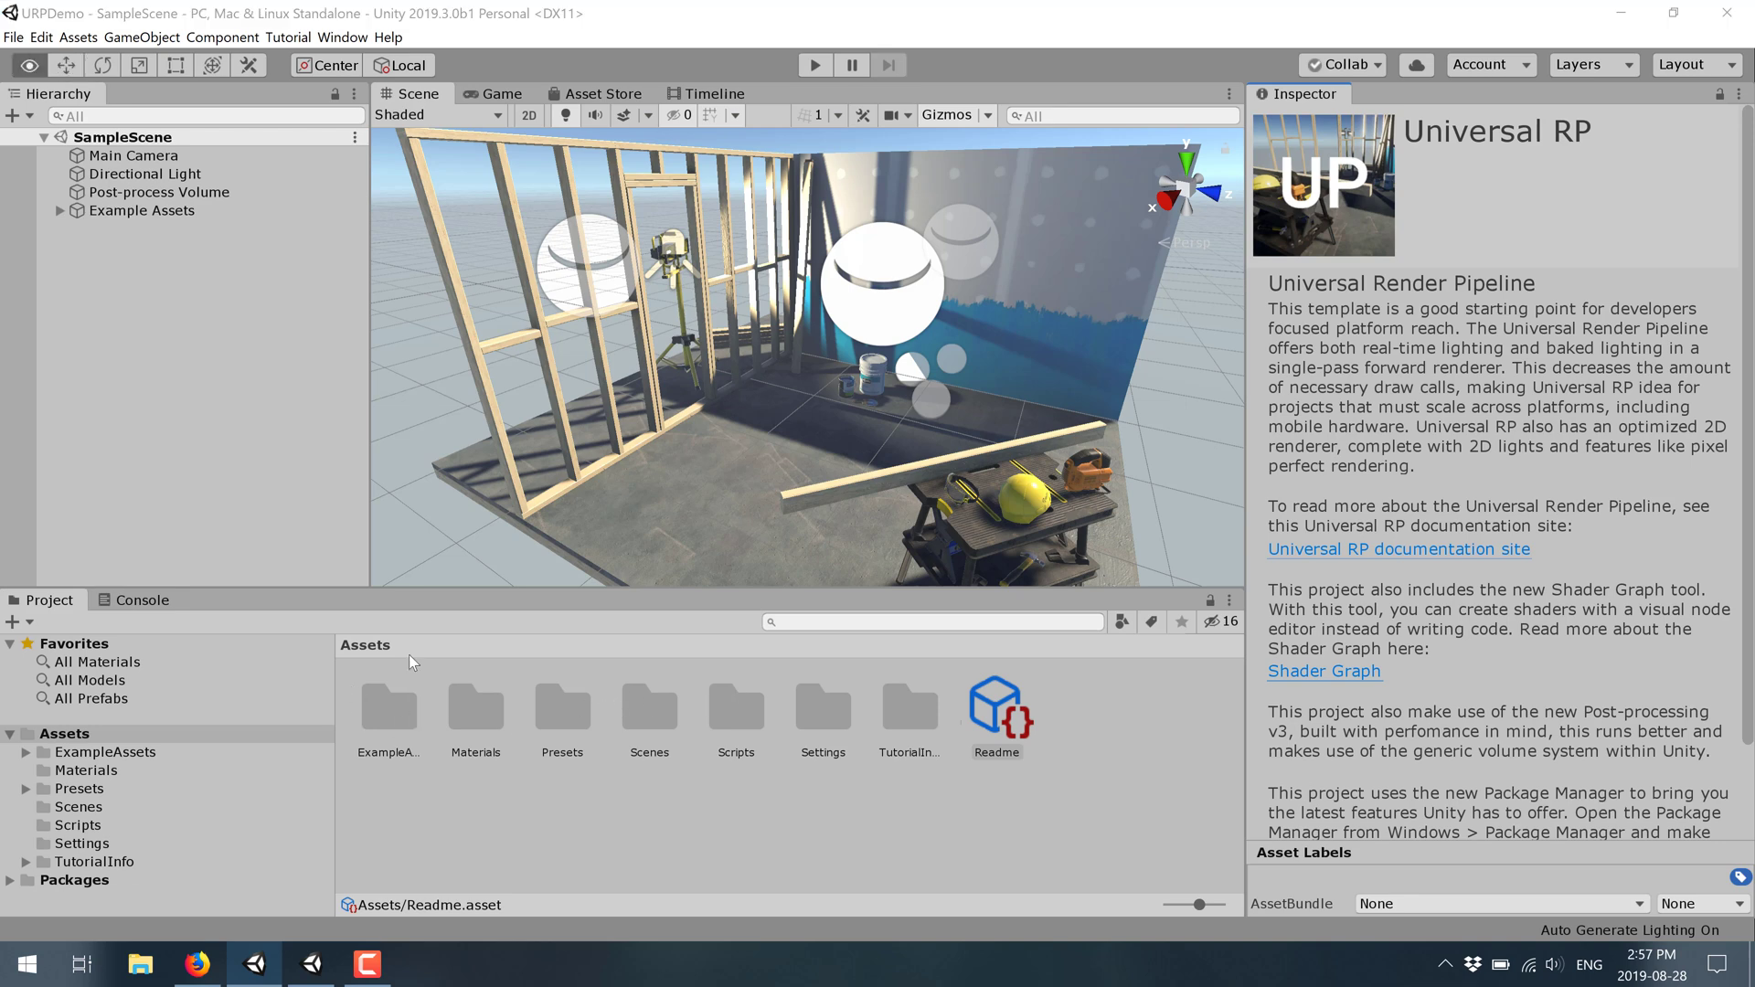
# Switch between the two Unity project windows, then bring up URPDemo's Window menu
pyautogui.hotkey('alt', 'Tab')
pyautogui.hotkey('alt', 'Tab')
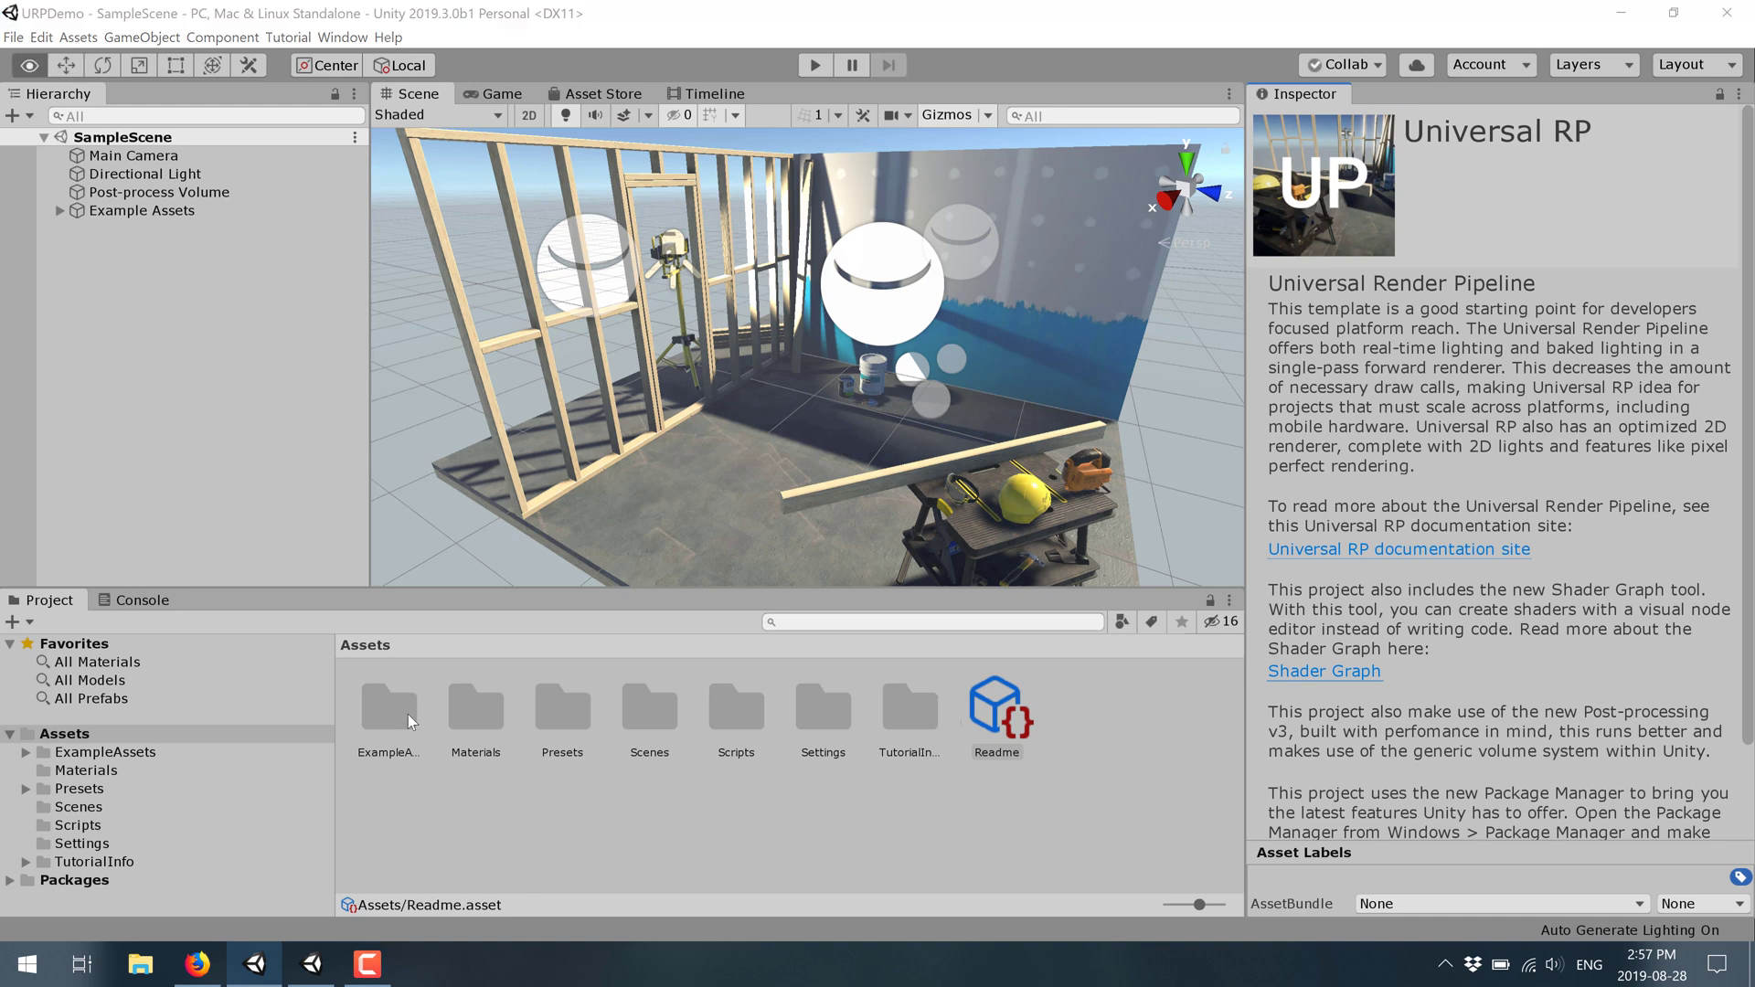
pyautogui.hotkey('alt', 'Tab')
pyautogui.hotkey('alt', 'Tab')
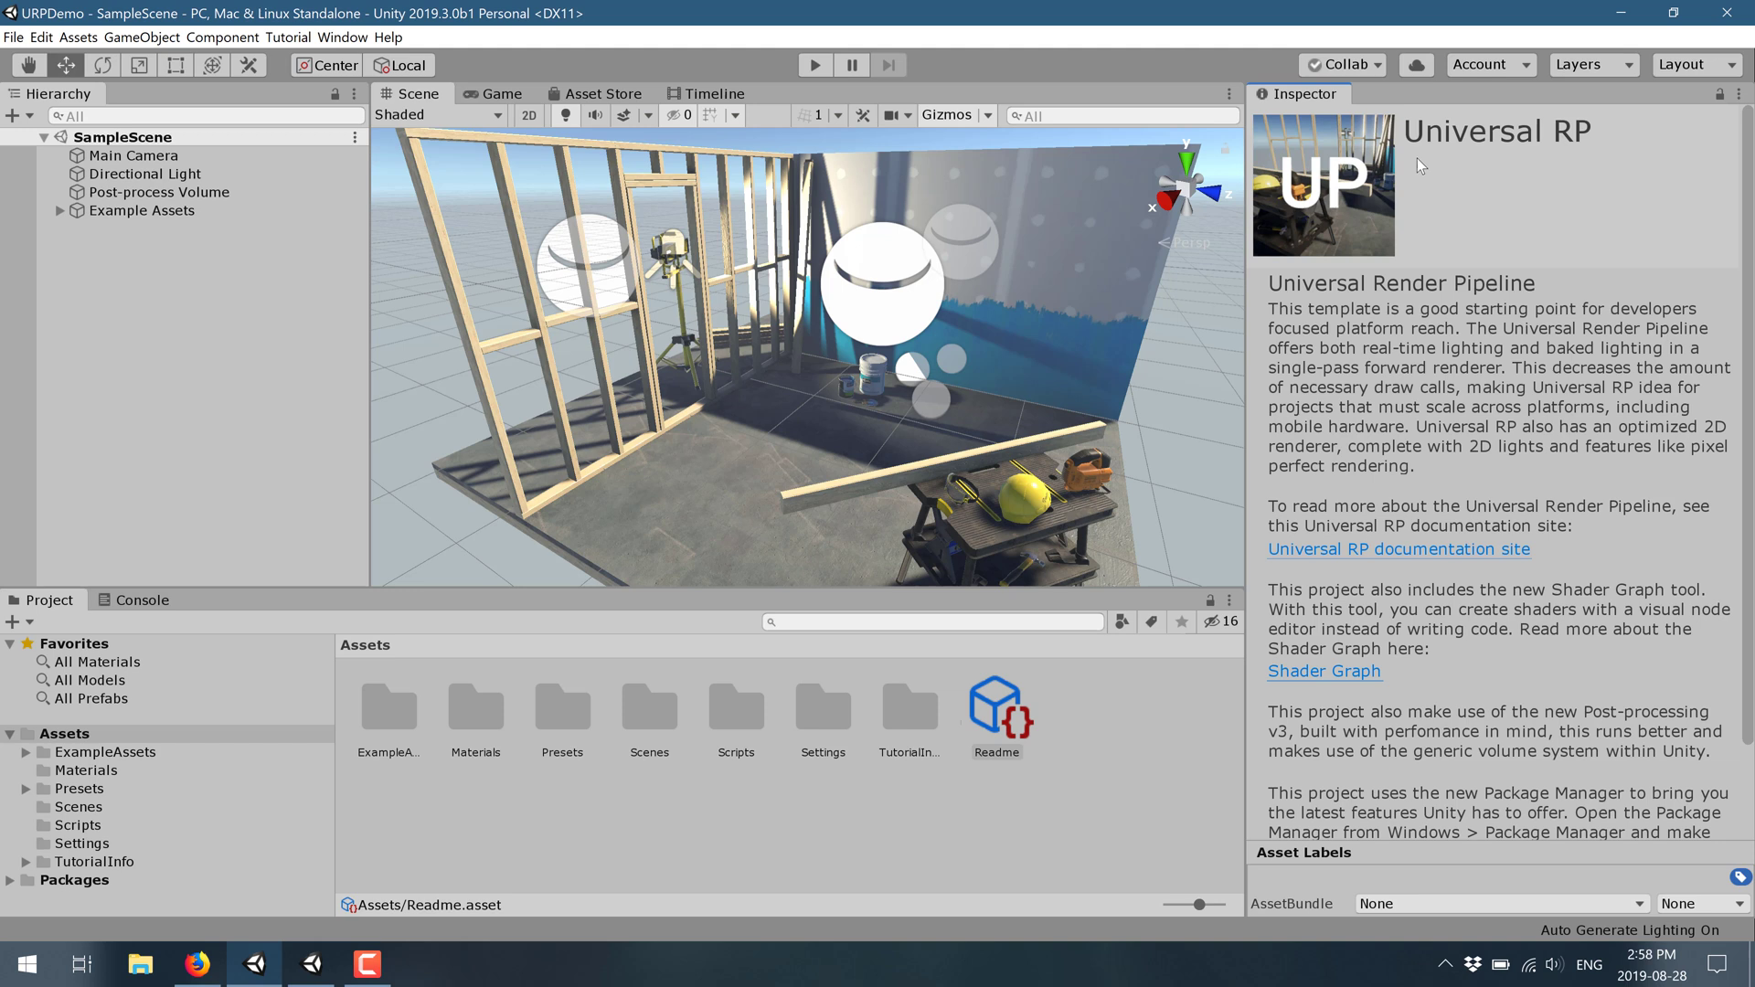
pyautogui.click(348, 39)
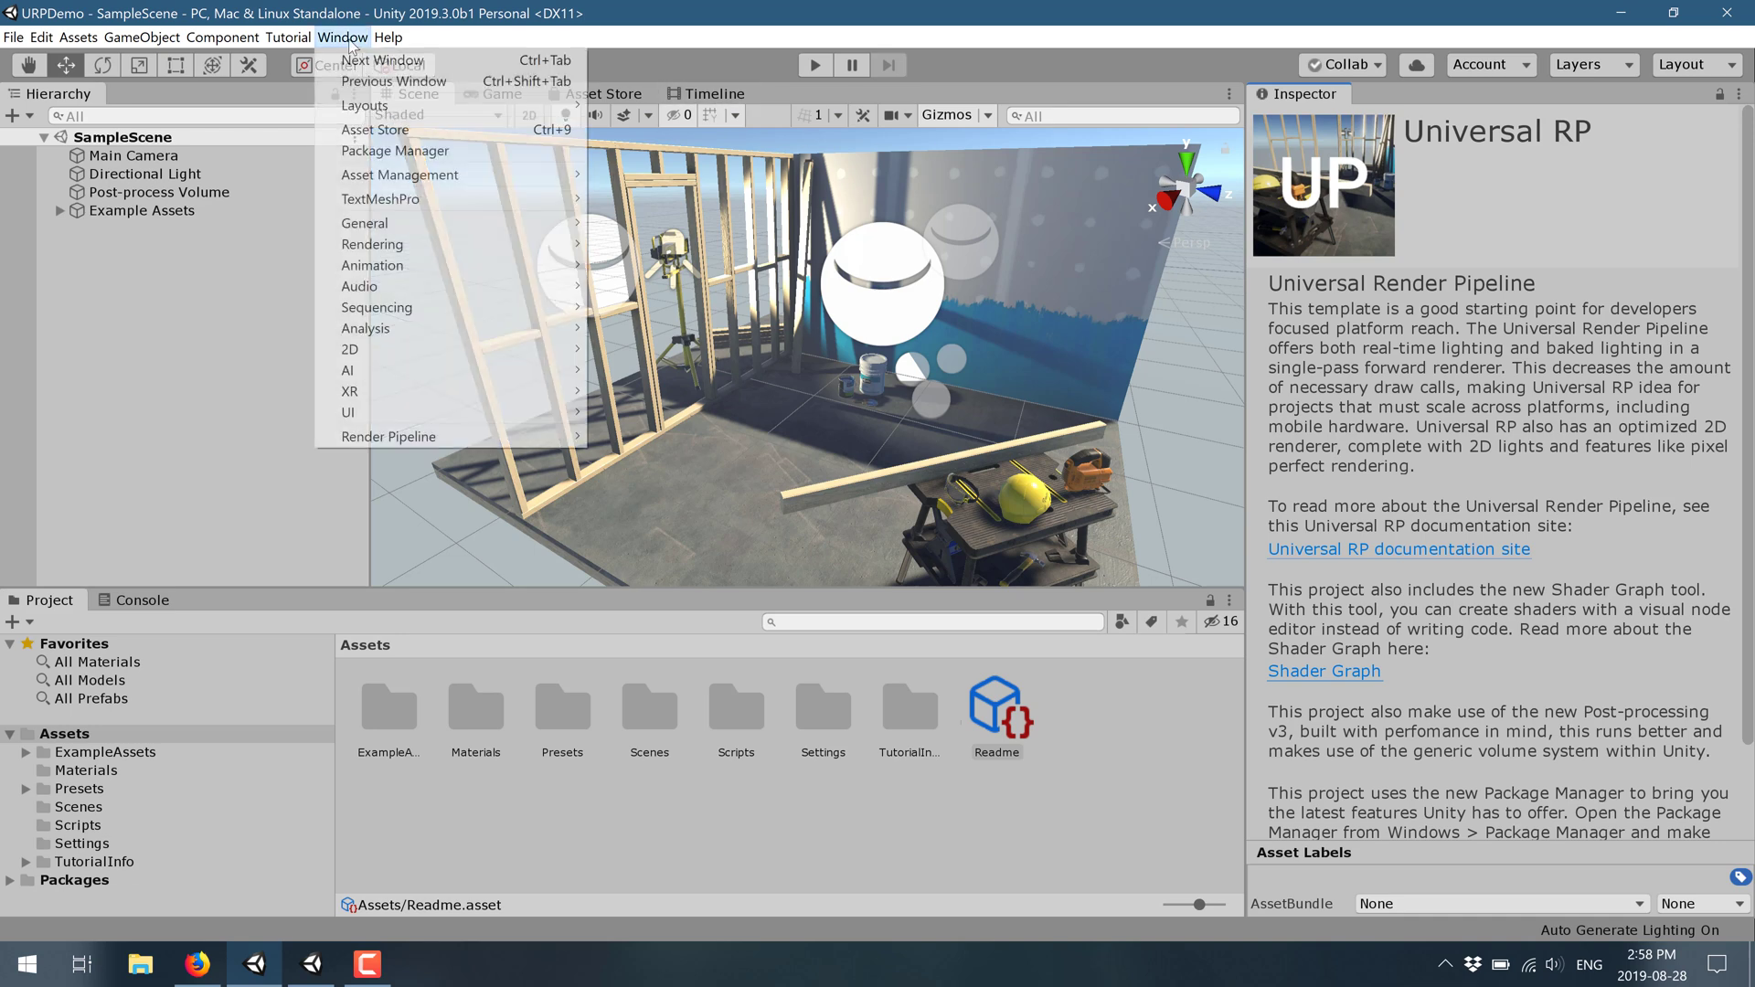
# Open the Package Manager filtered to My Assets and view the add-package options
pyautogui.click(386, 152)
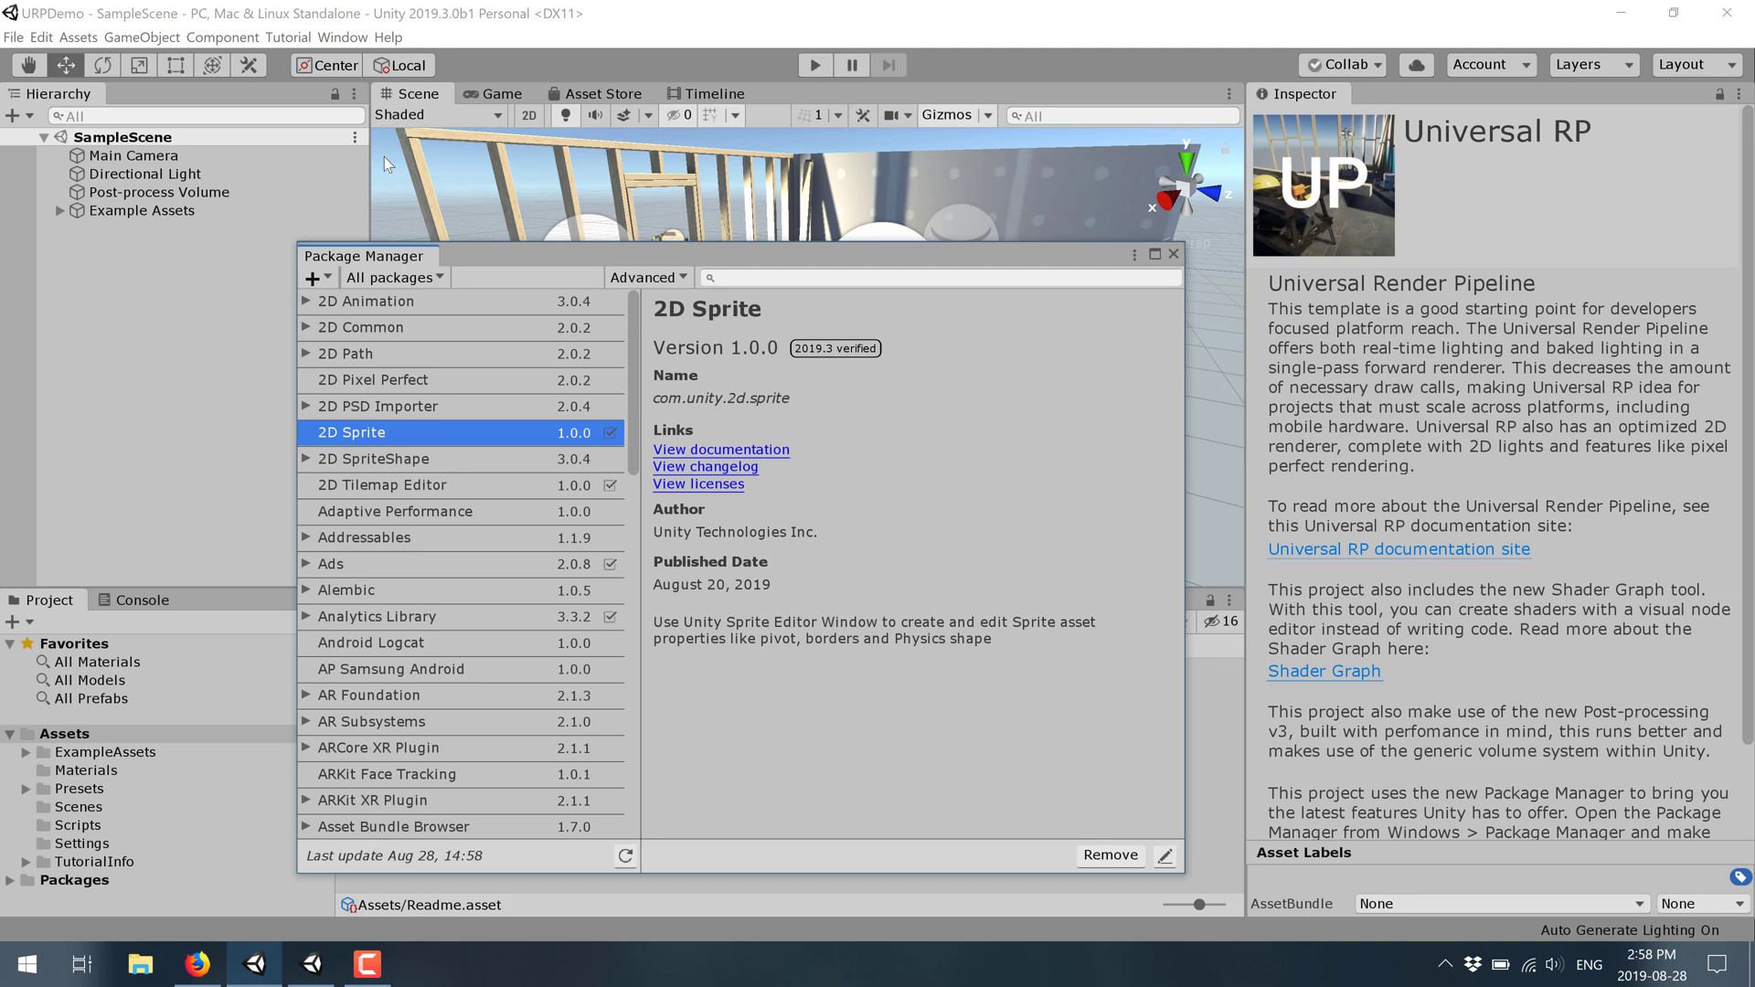
pyautogui.click(416, 279)
pyautogui.click(417, 345)
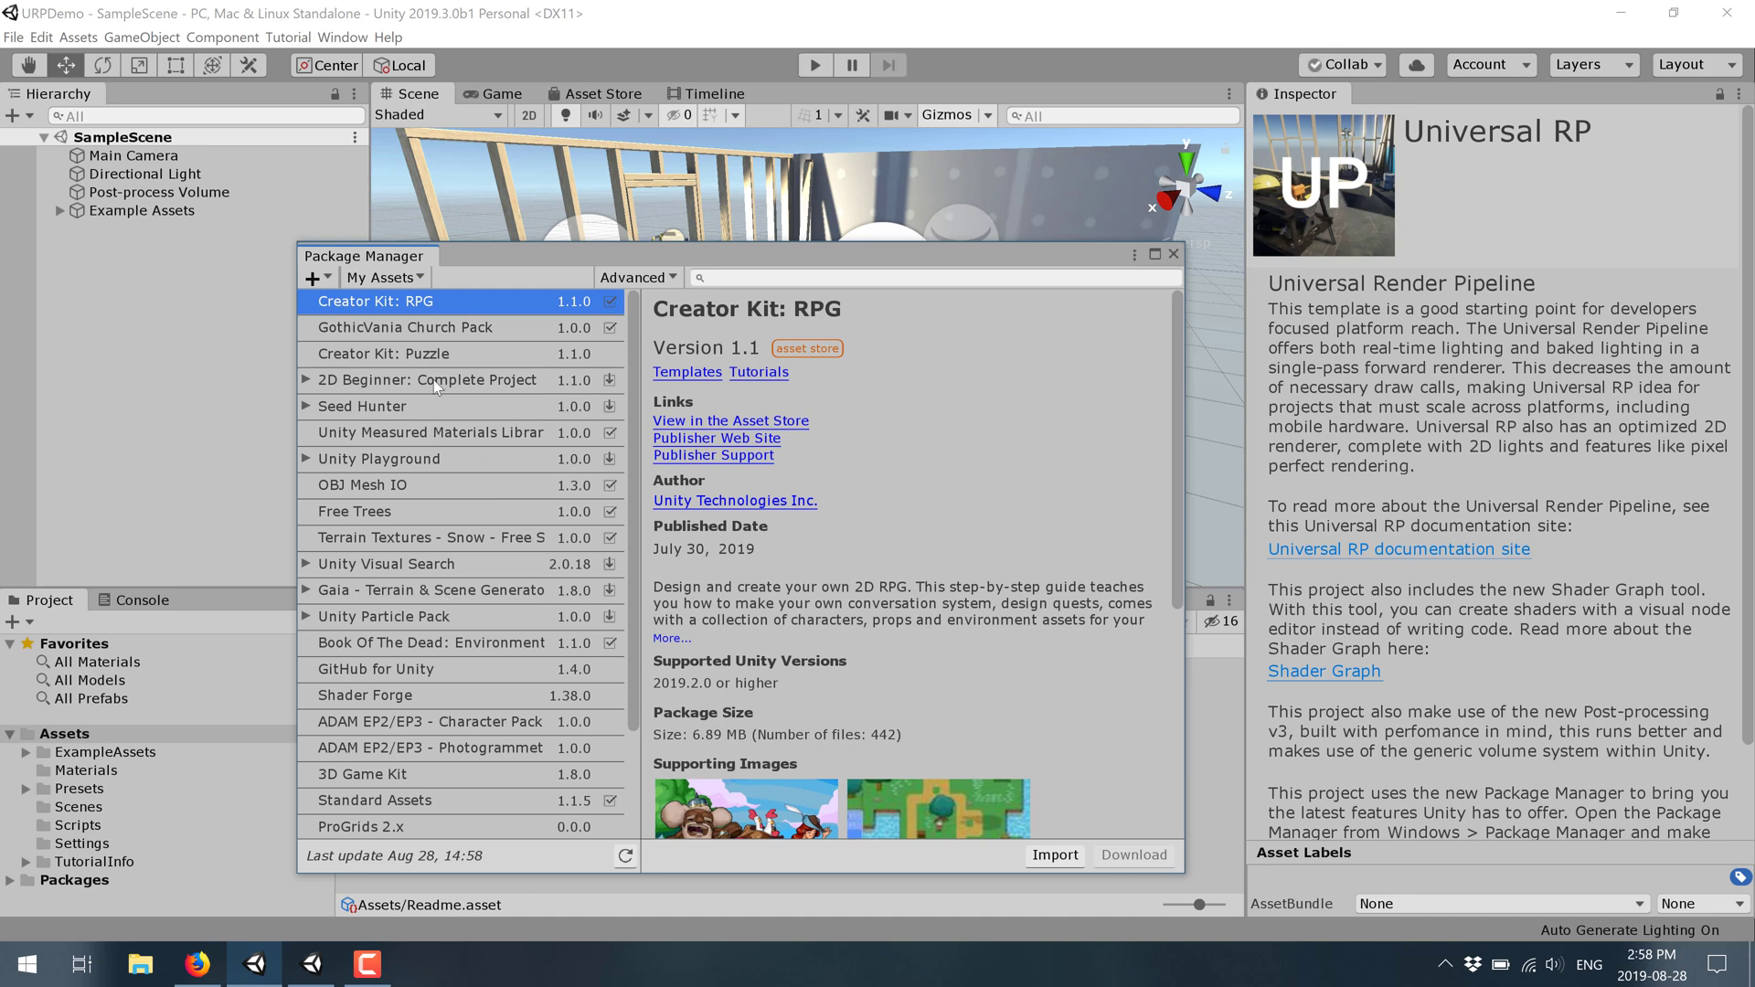
pyautogui.click(327, 277)
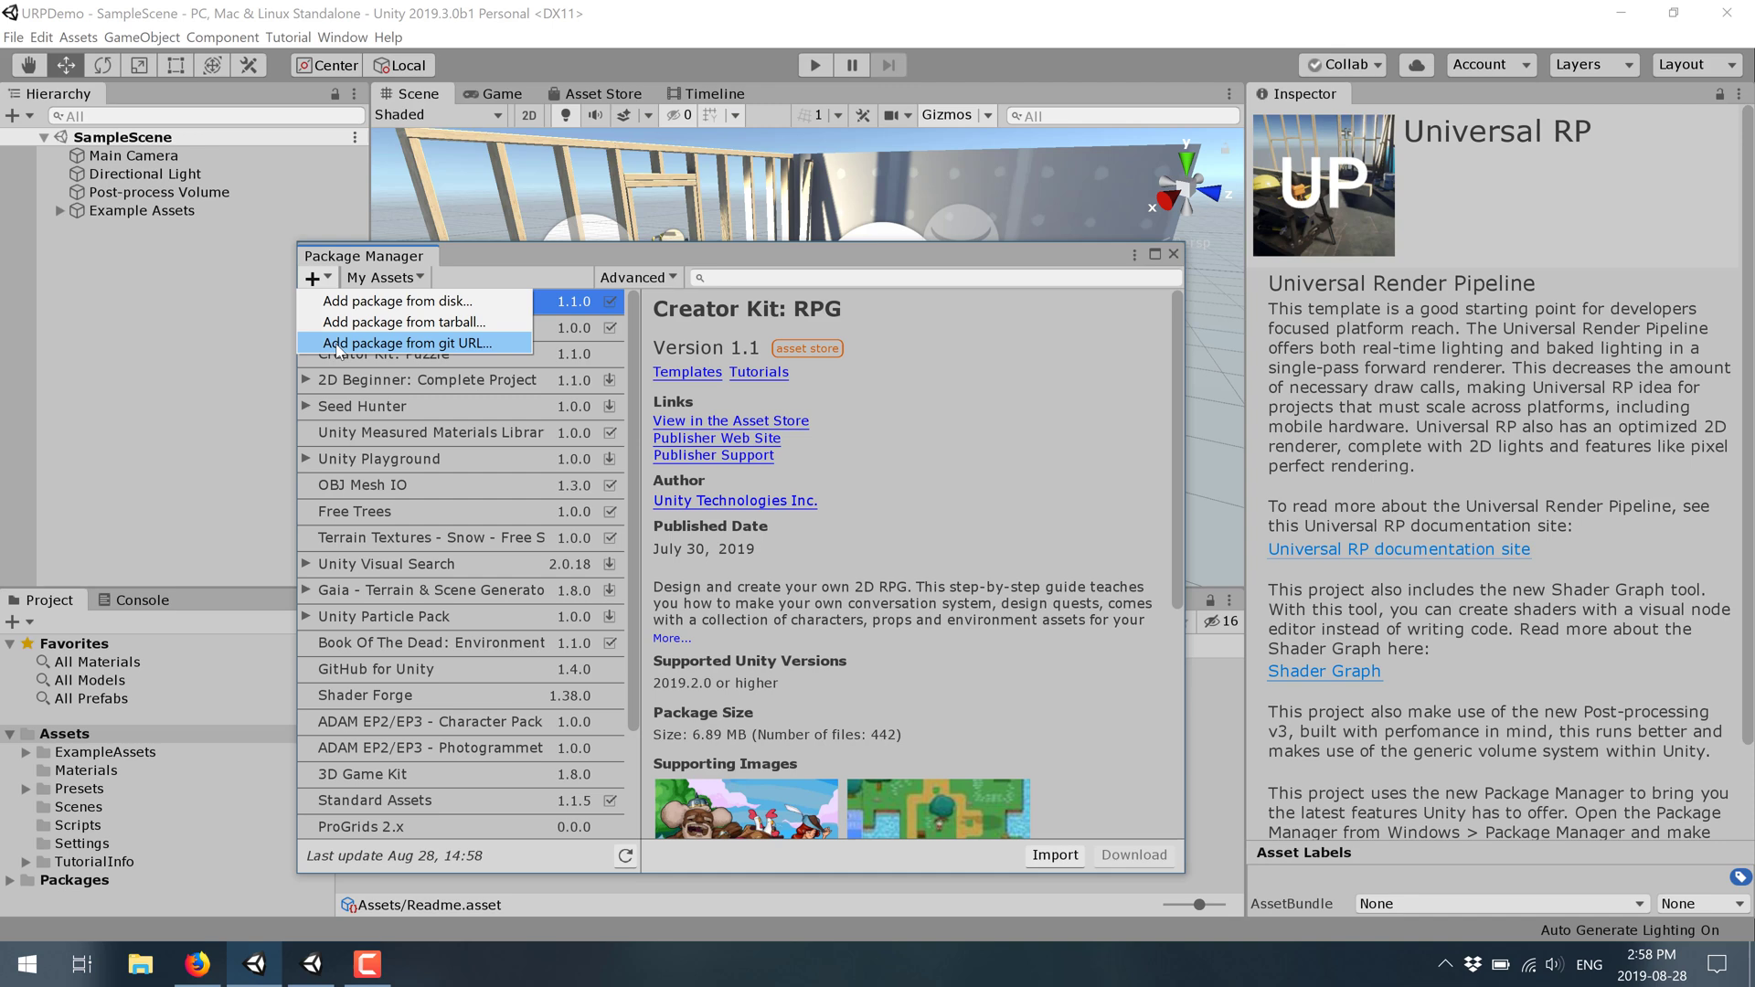
# Toggle the package filter between All packages and My Assets, ending on All packages
pyautogui.click(374, 279)
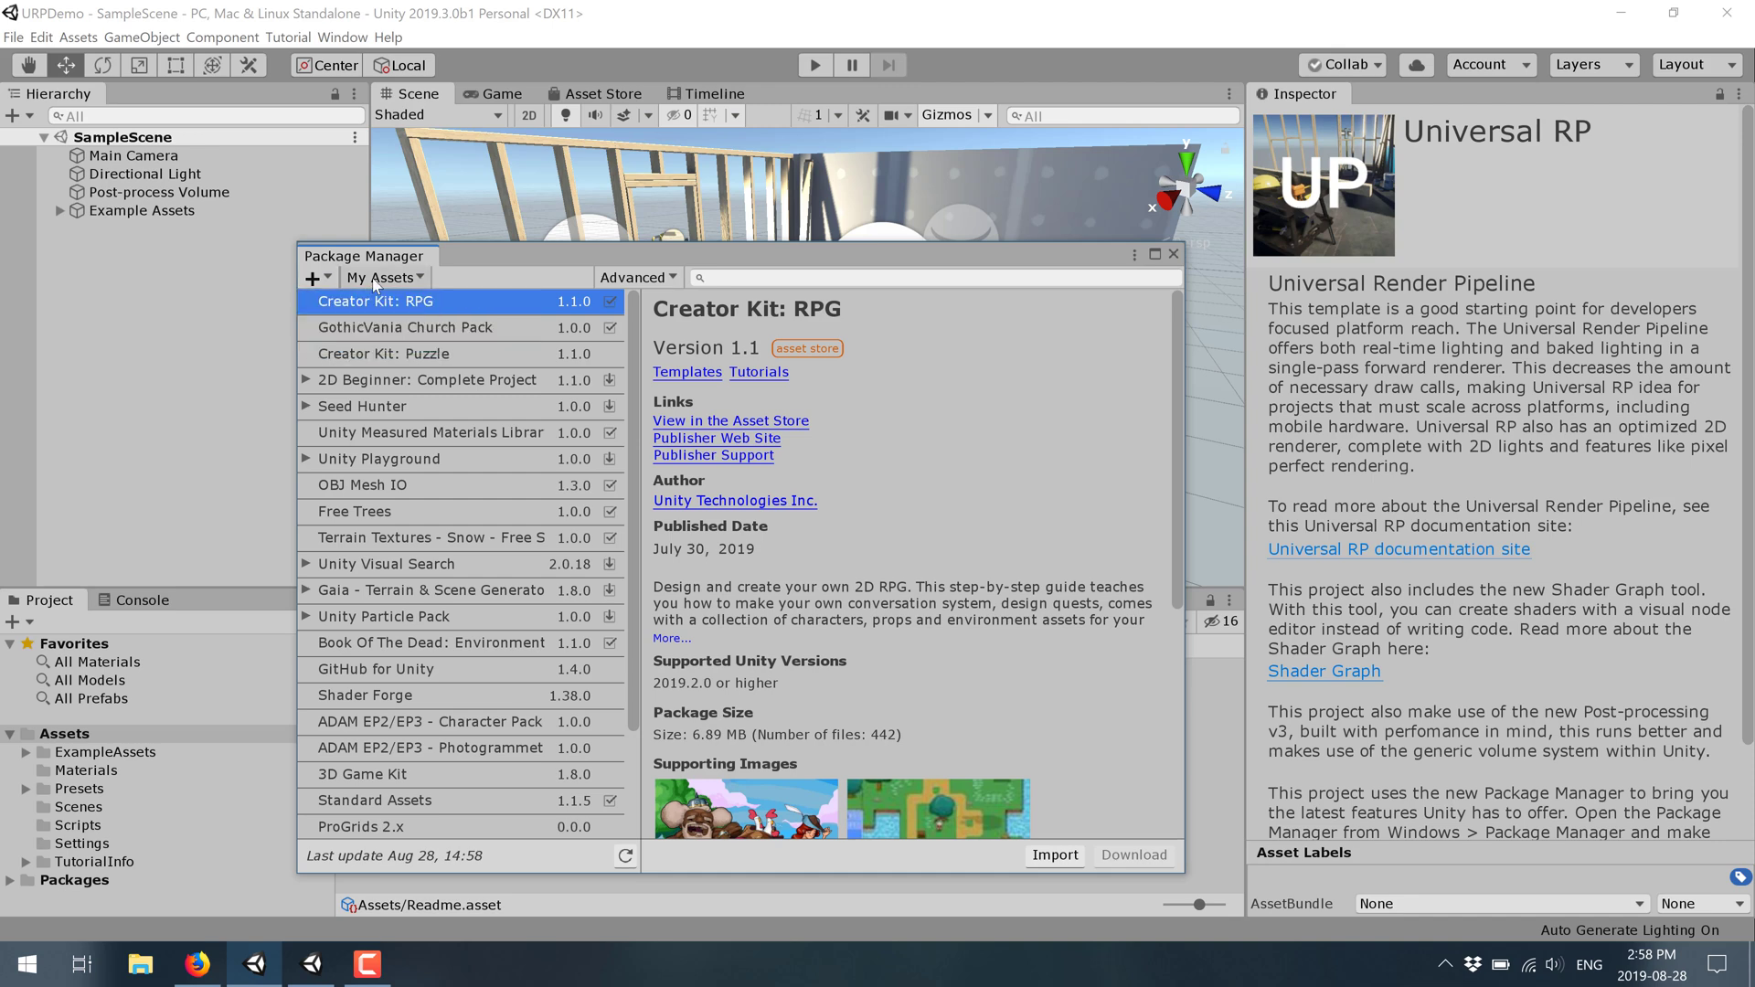
pyautogui.click(376, 279)
pyautogui.click(400, 303)
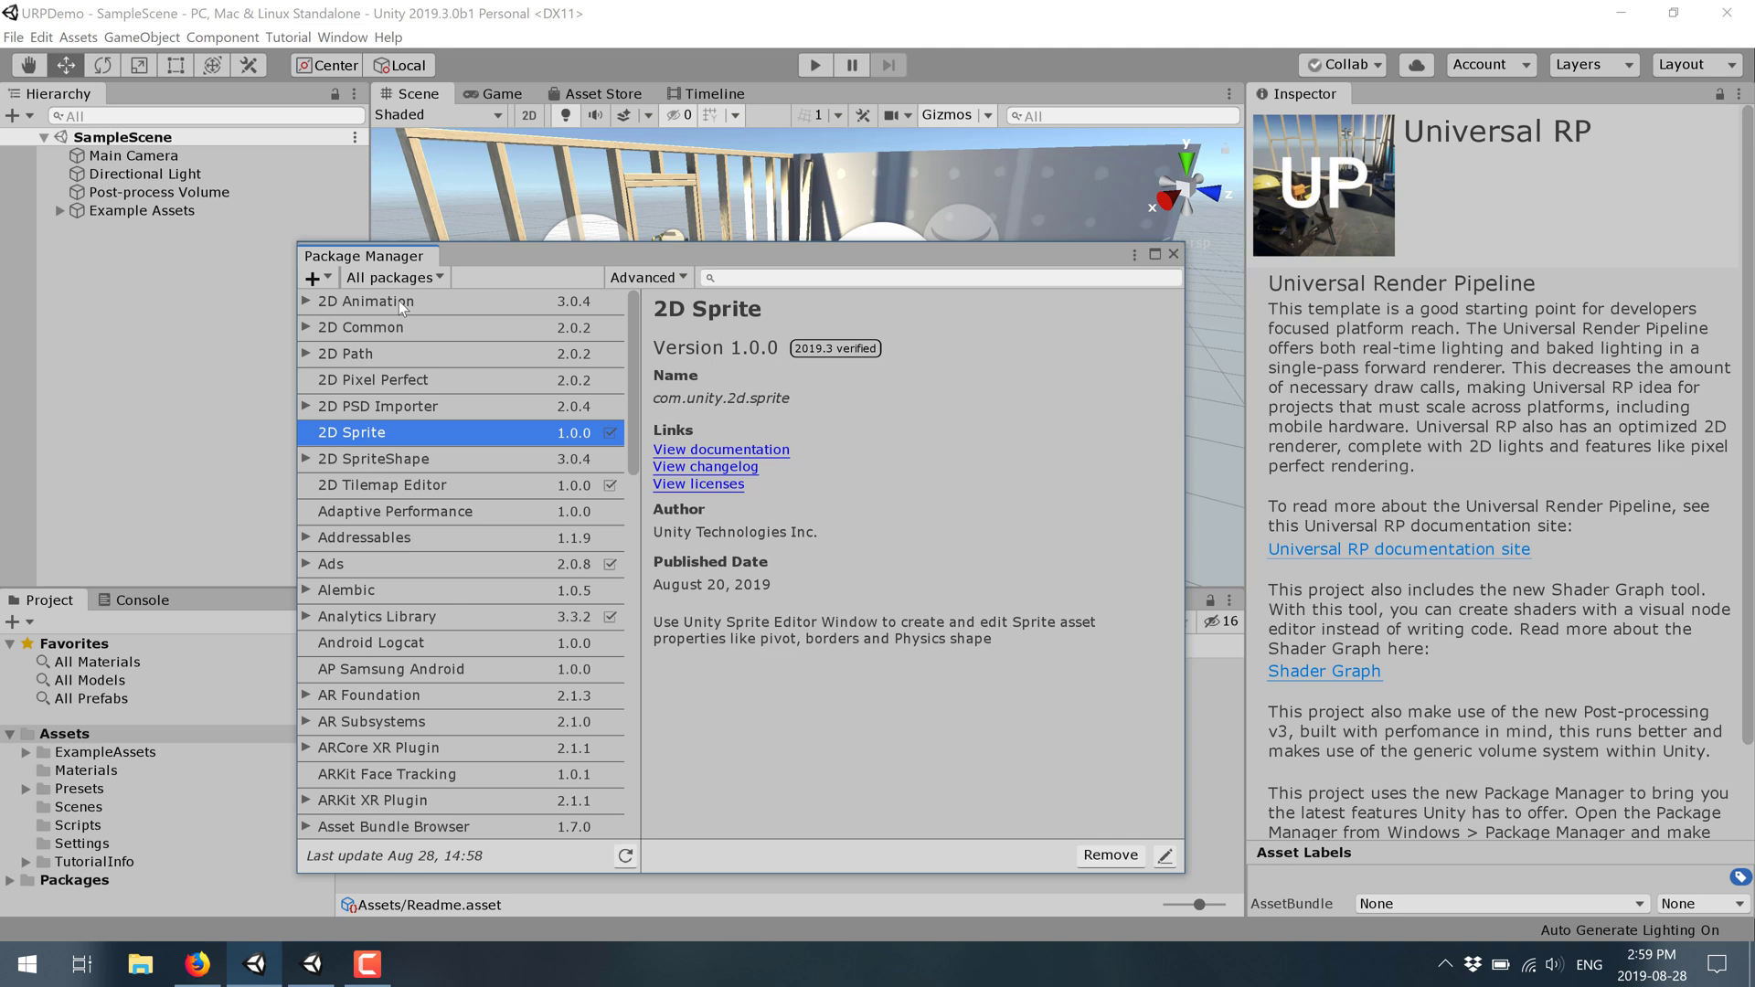
pyautogui.click(399, 278)
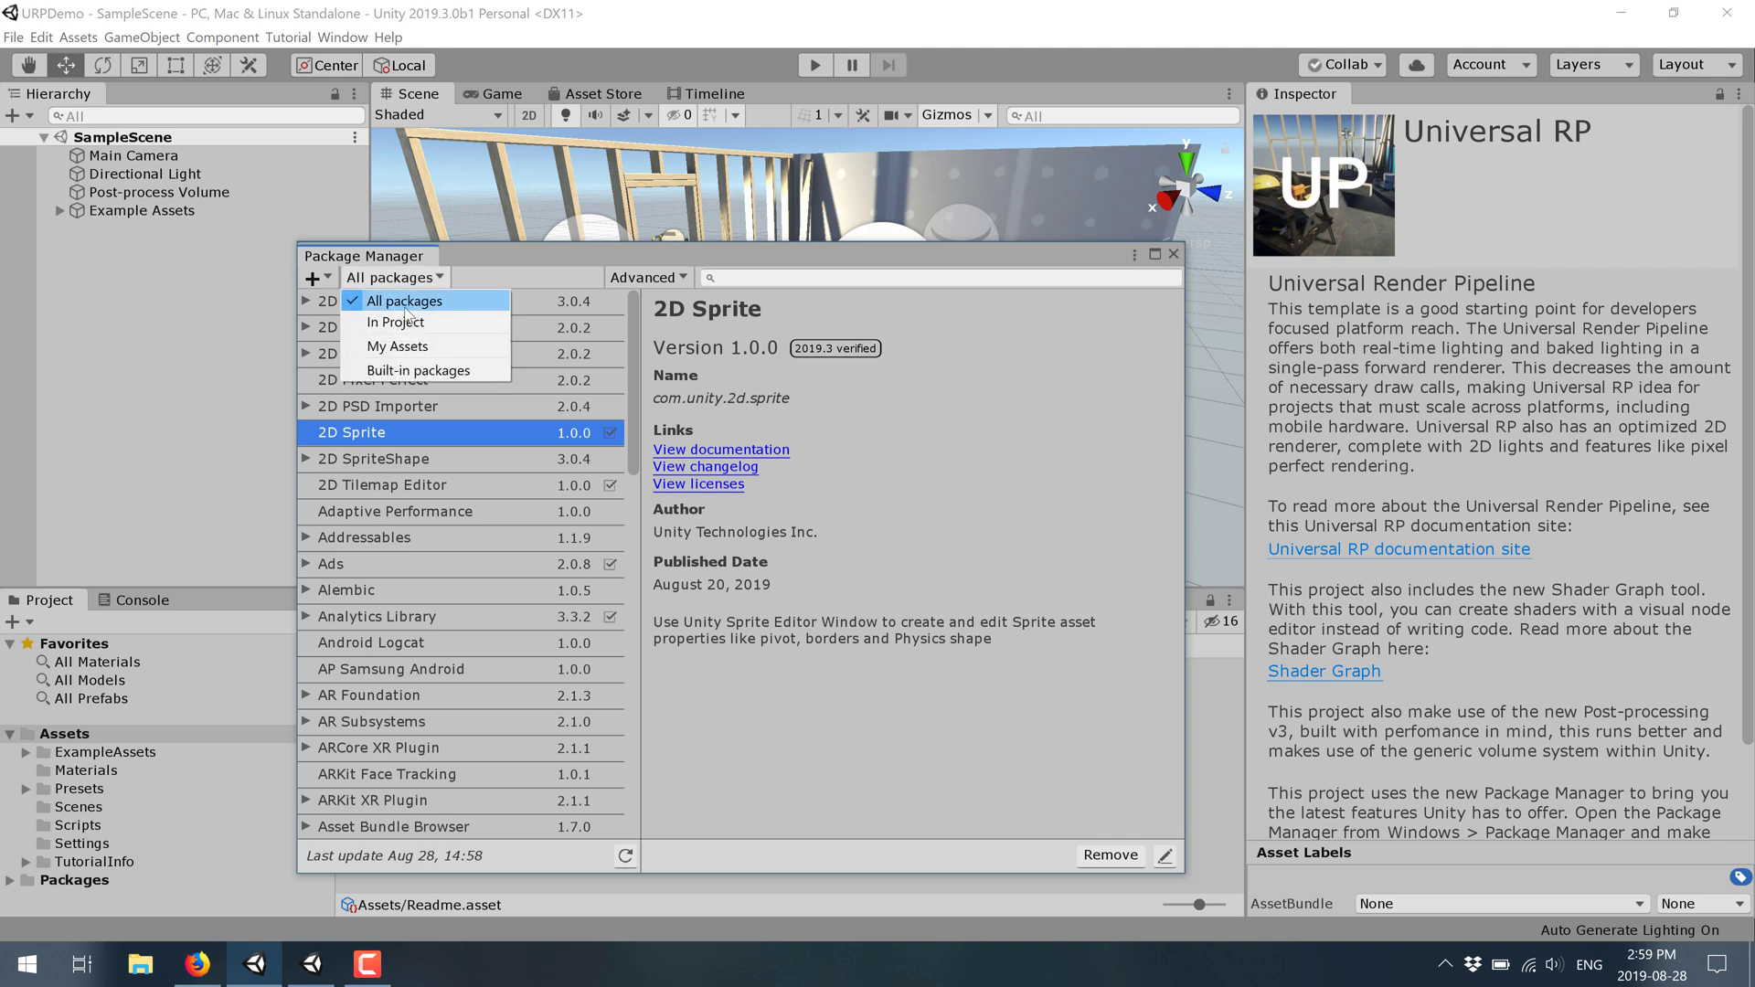
pyautogui.click(429, 350)
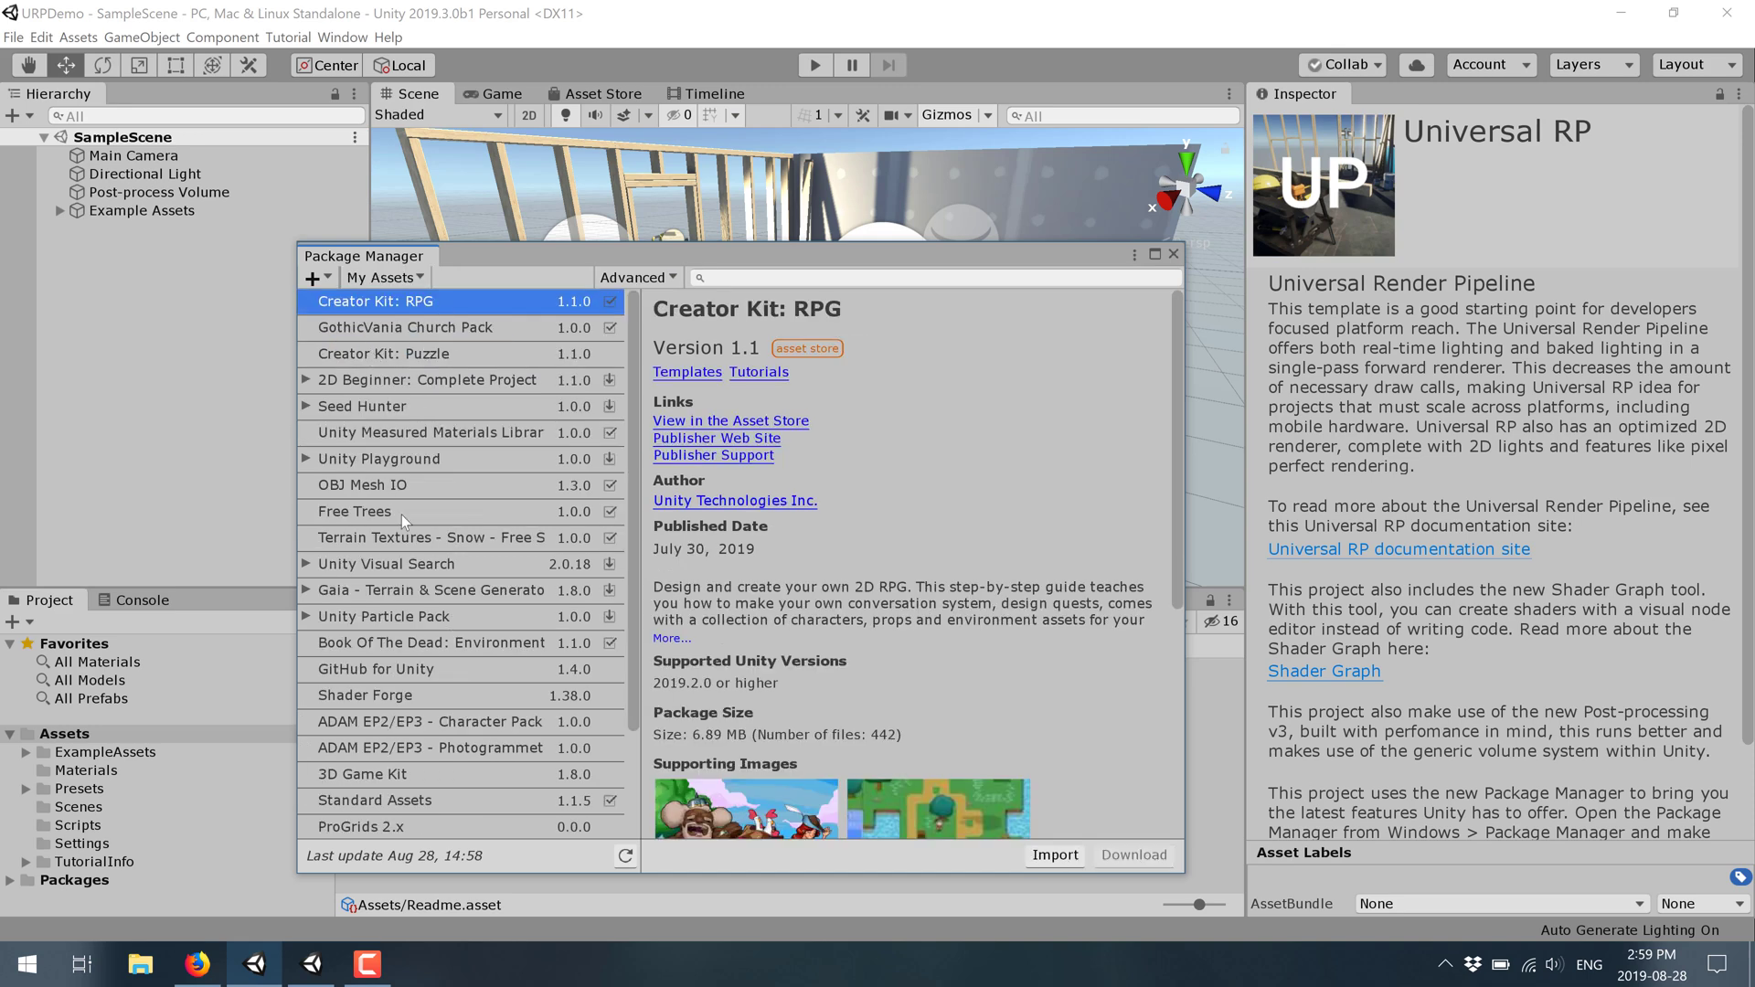
pyautogui.click(414, 277)
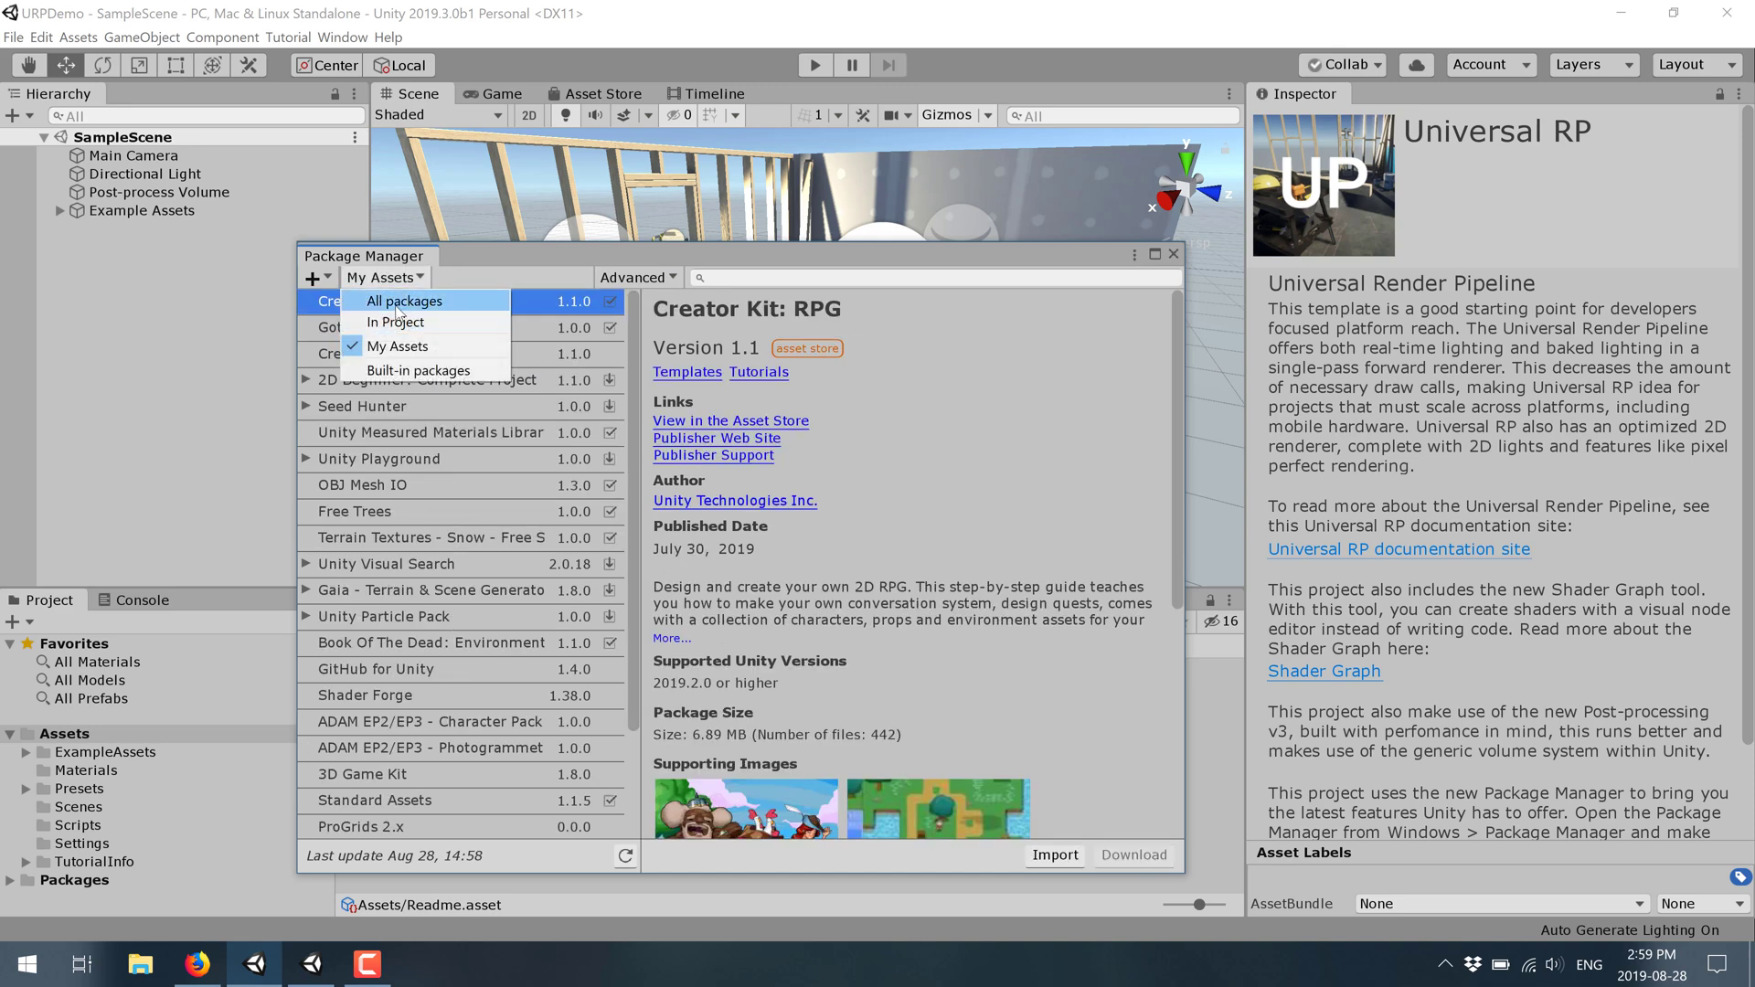
pyautogui.click(396, 307)
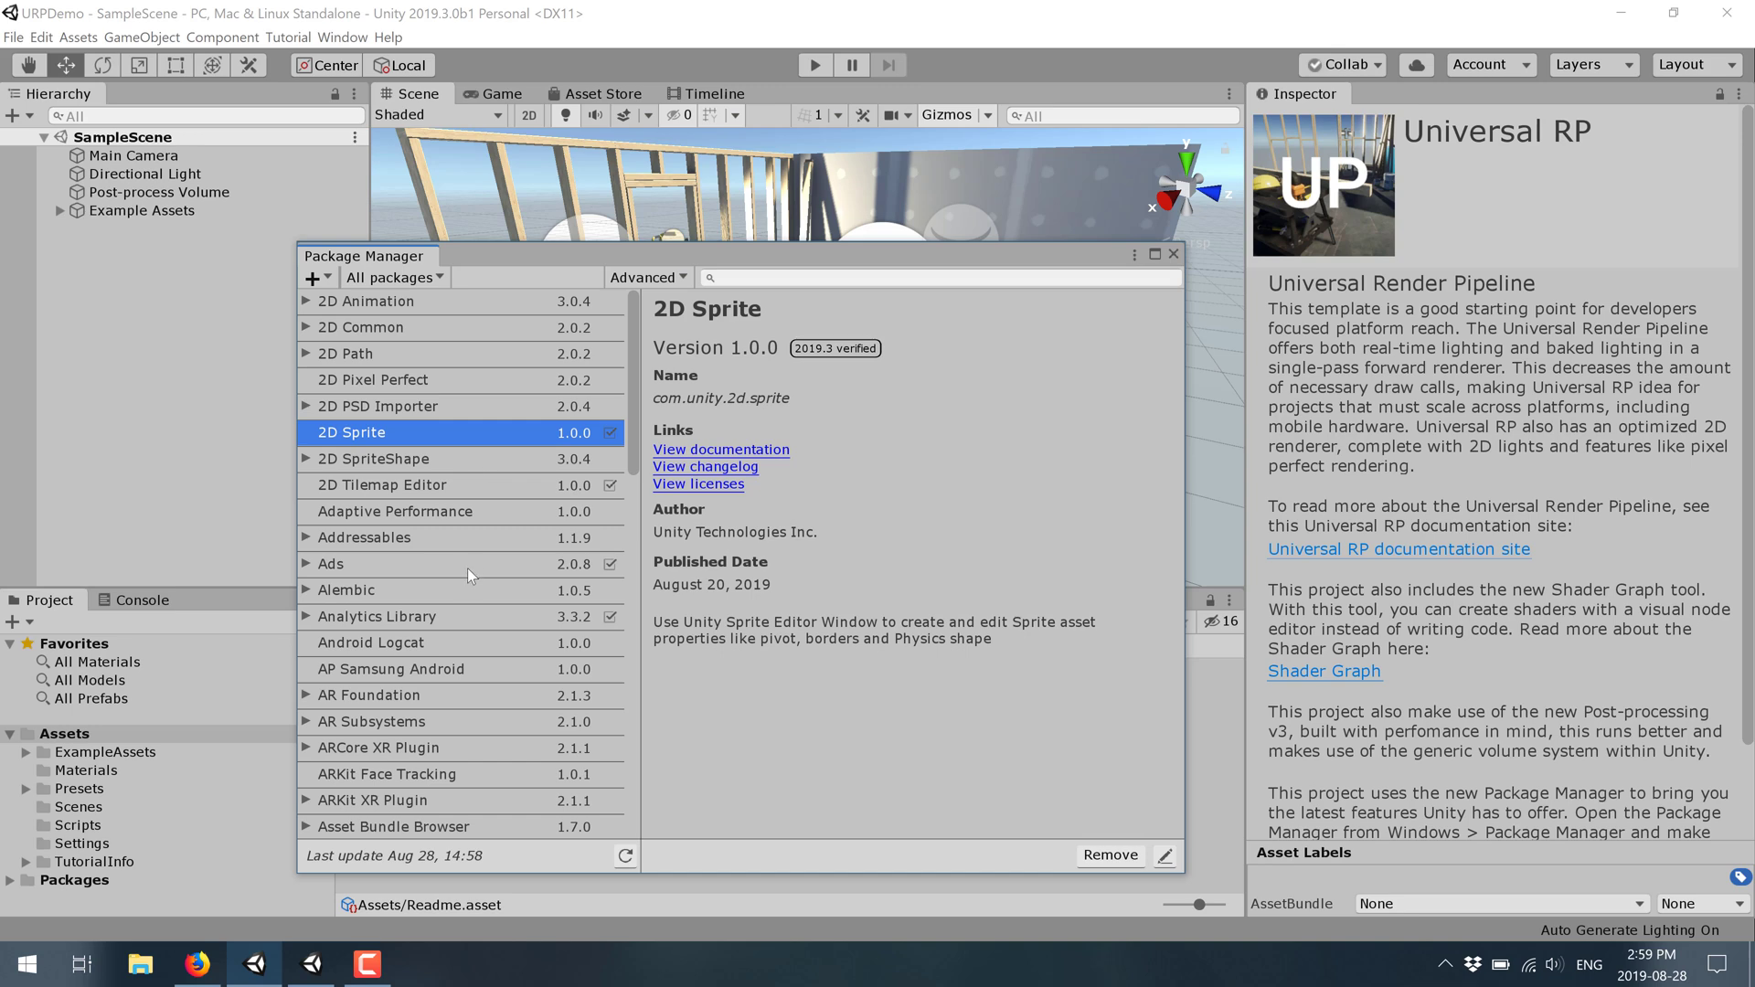
pyautogui.scroll(-8, 468, 567)
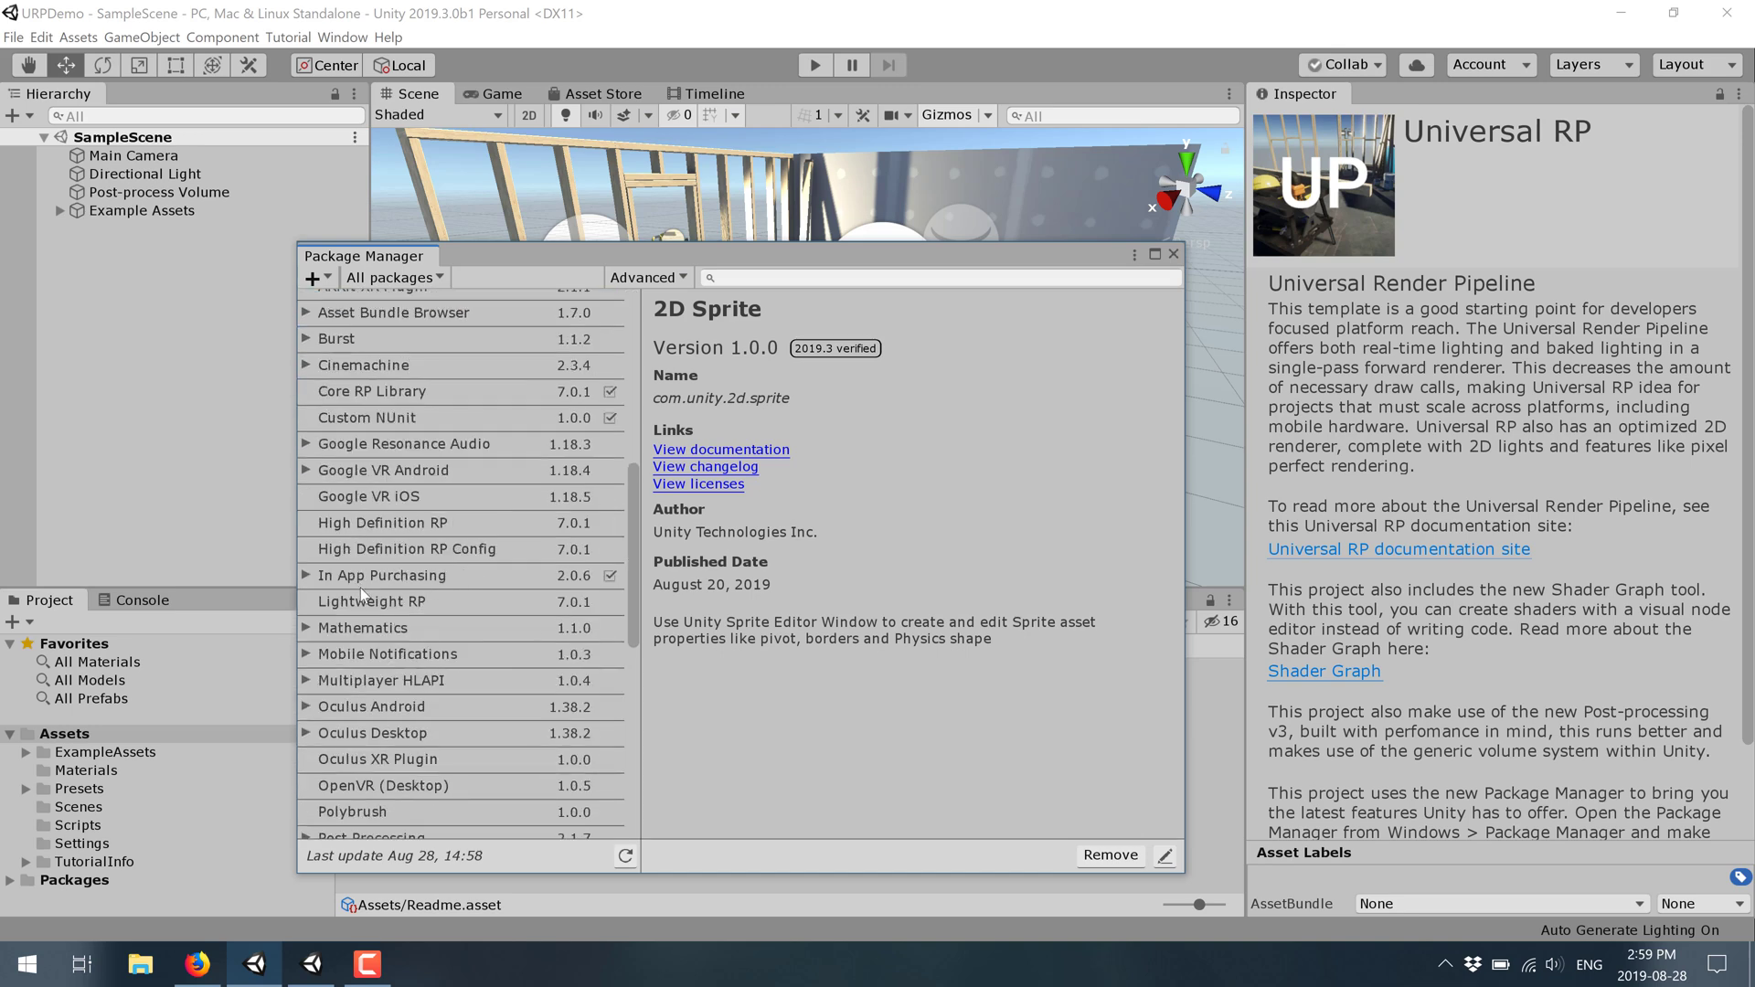
# Turn on Advanced > Show preview packages and select Input System in the list
pyautogui.click(676, 277)
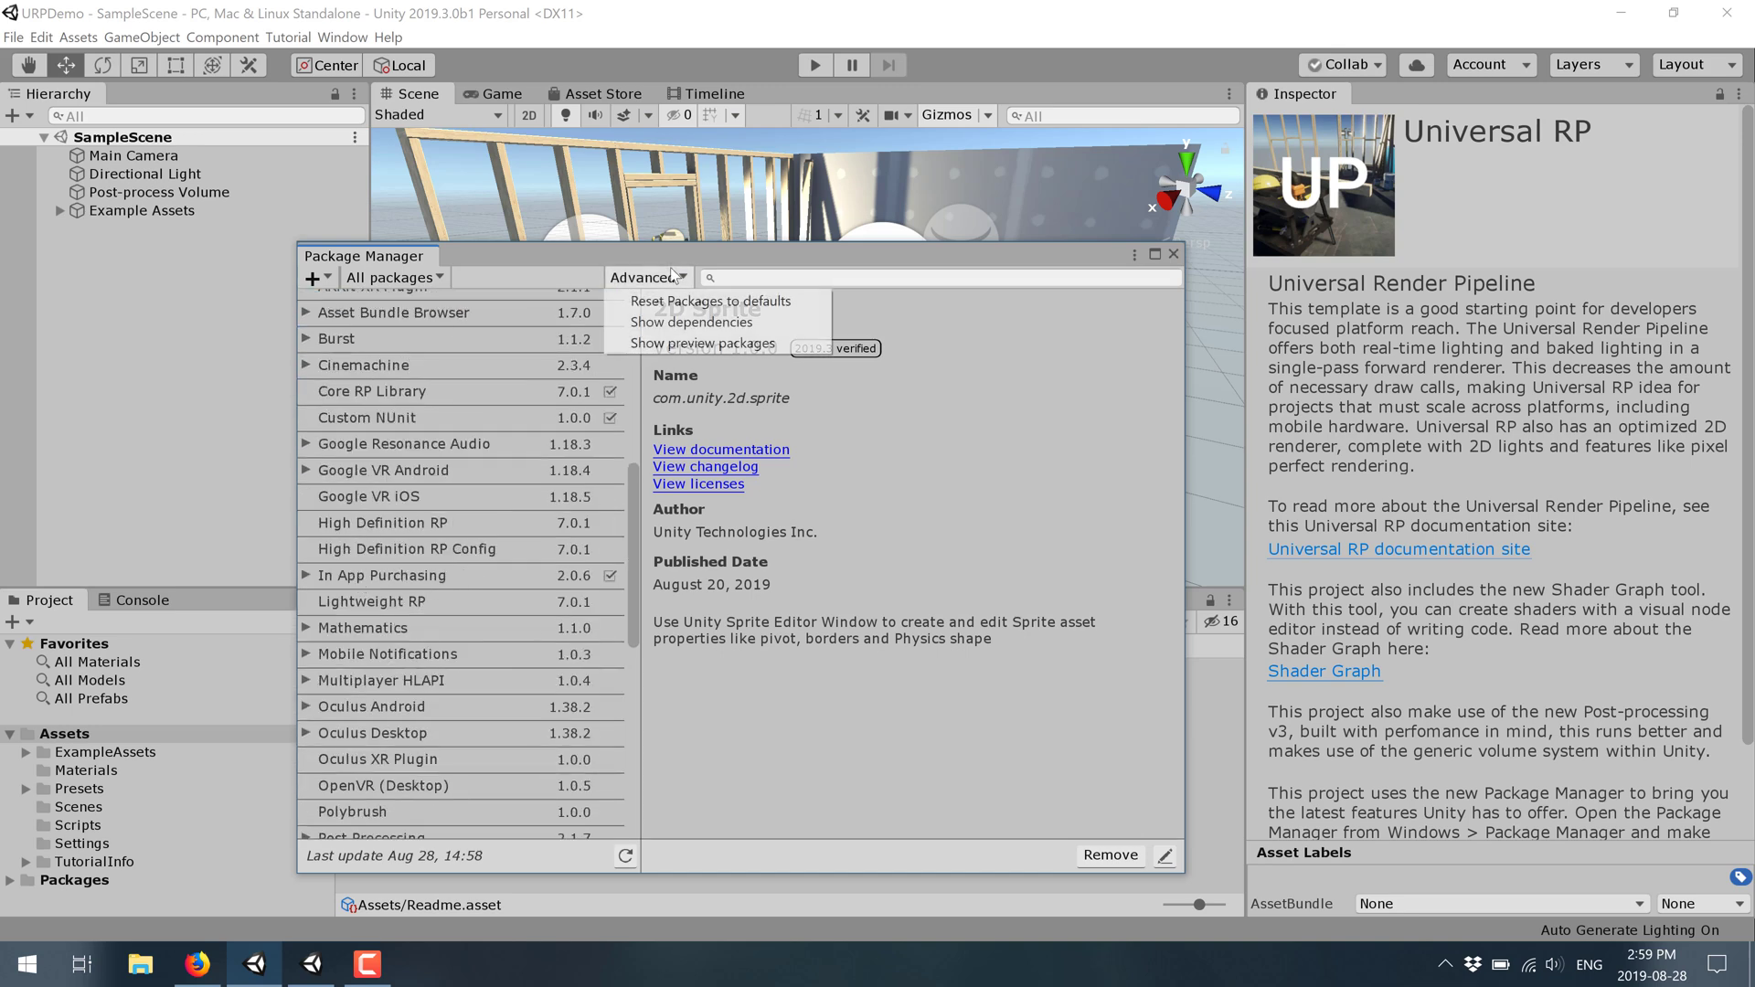
pyautogui.click(678, 341)
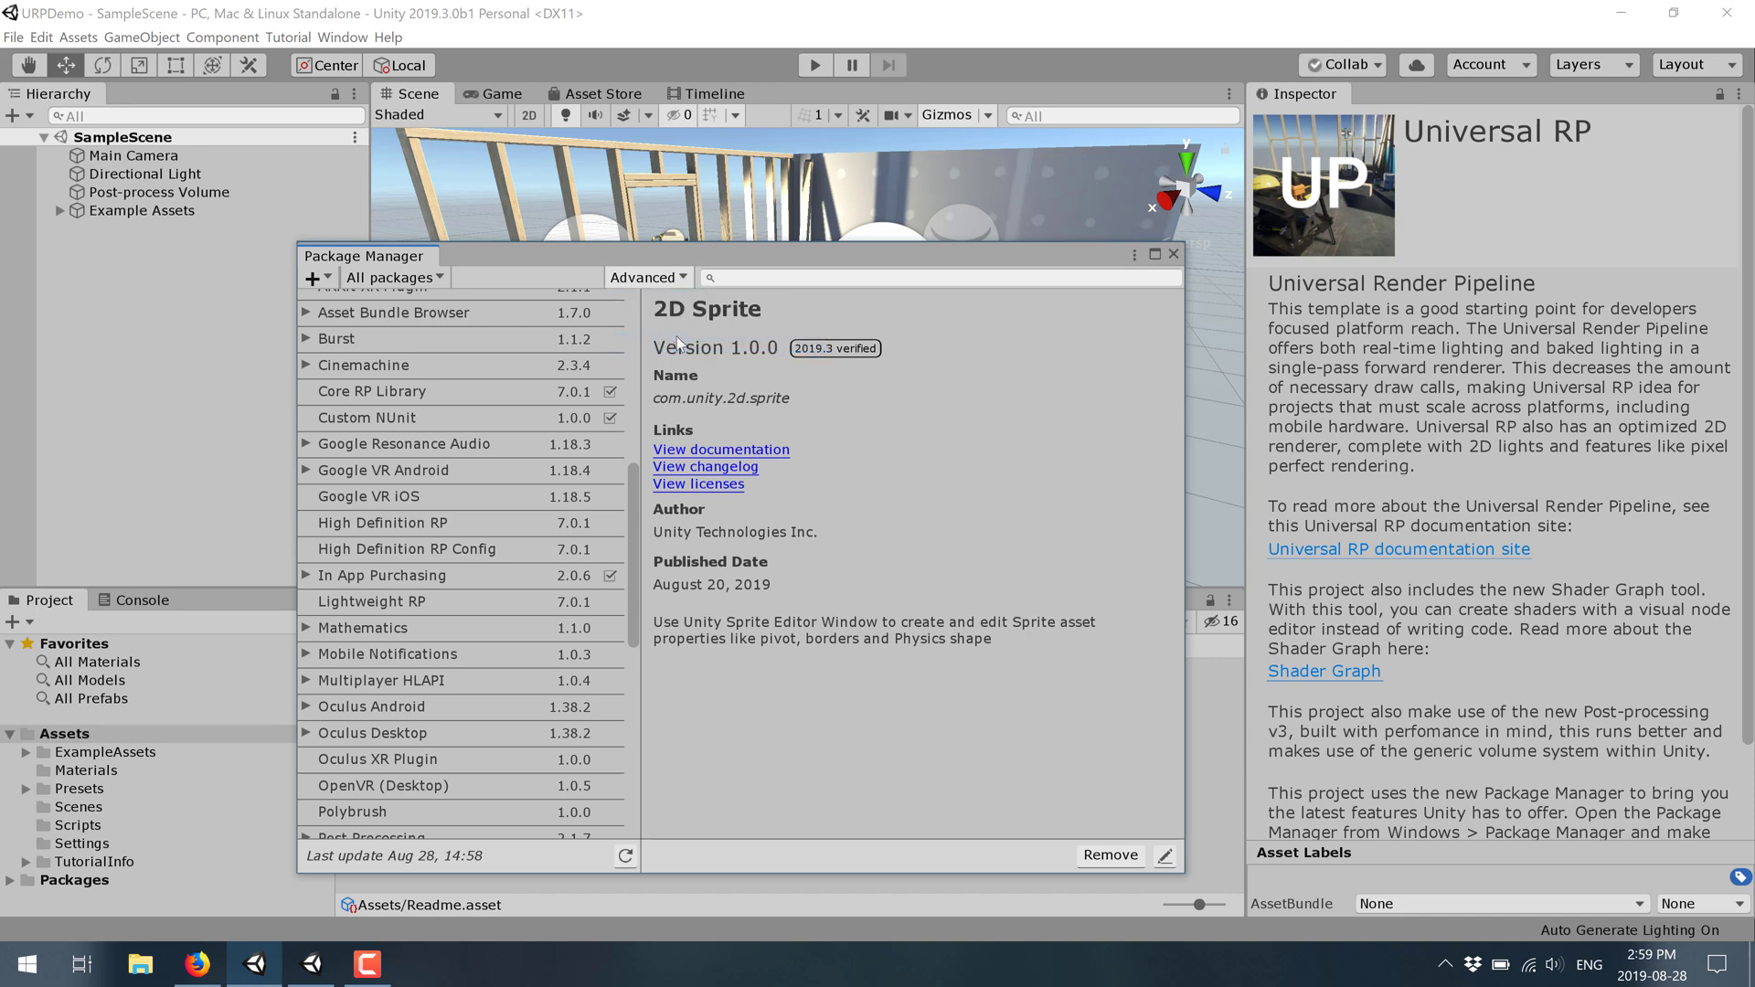
pyautogui.scroll(-5, 470, 640)
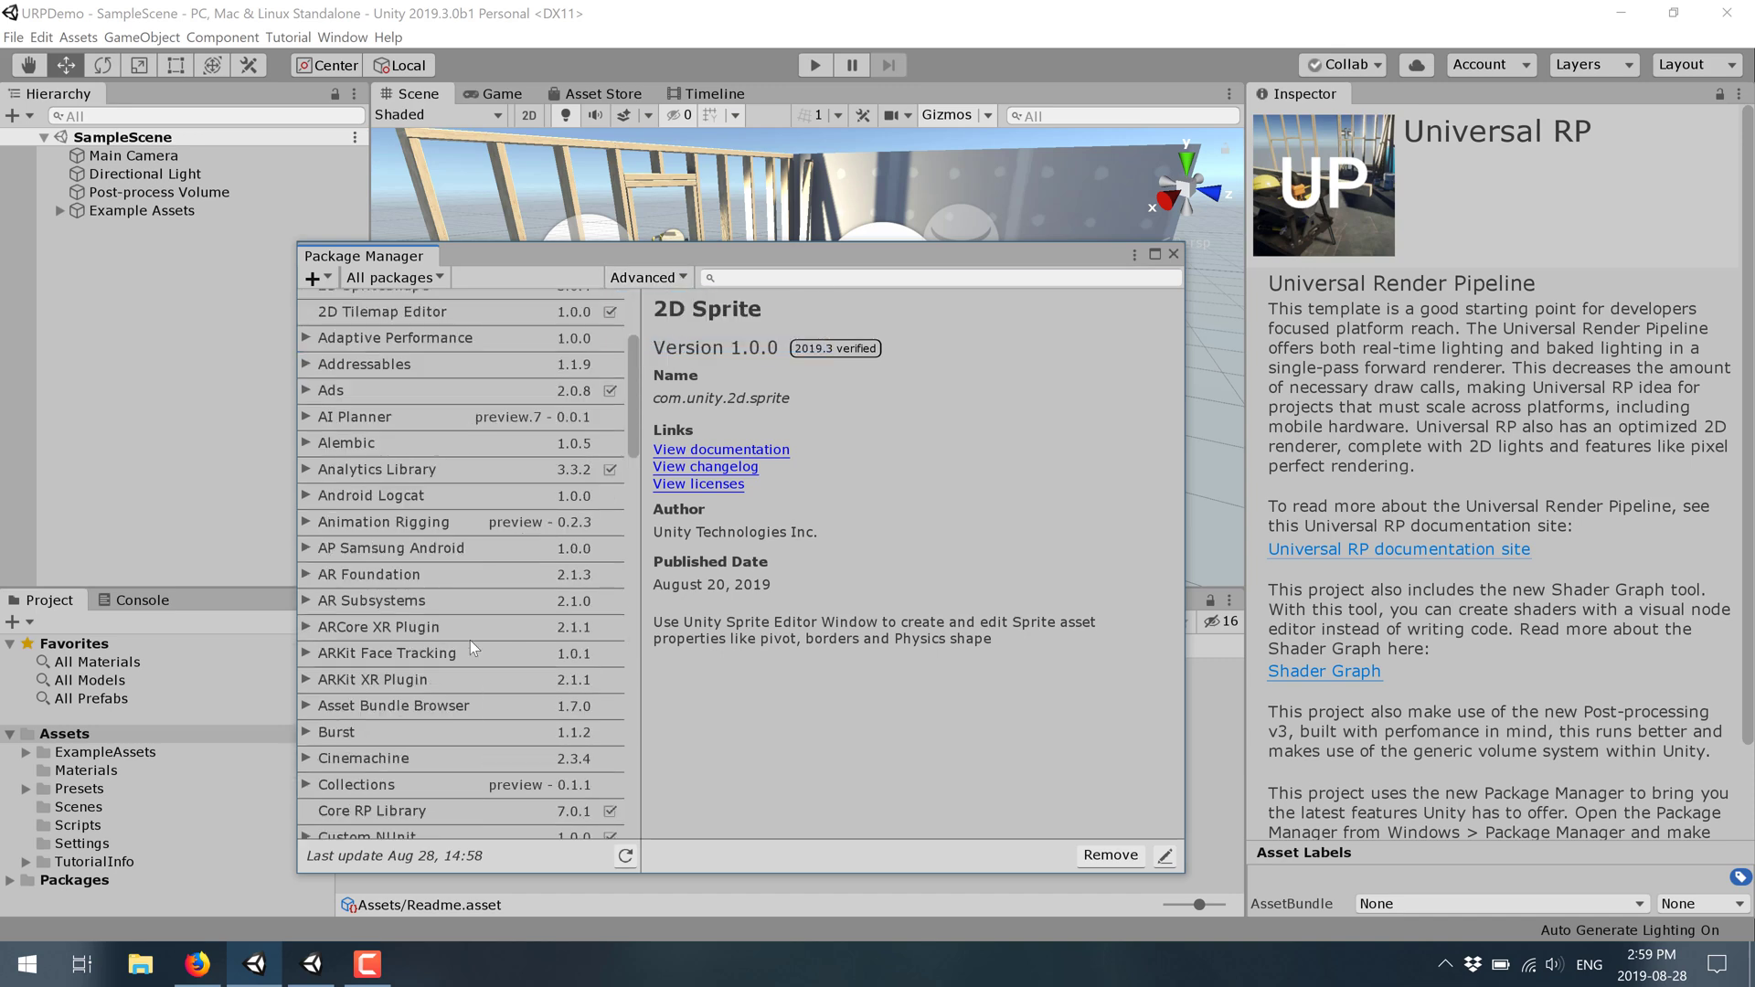
pyautogui.scroll(-2, 470, 640)
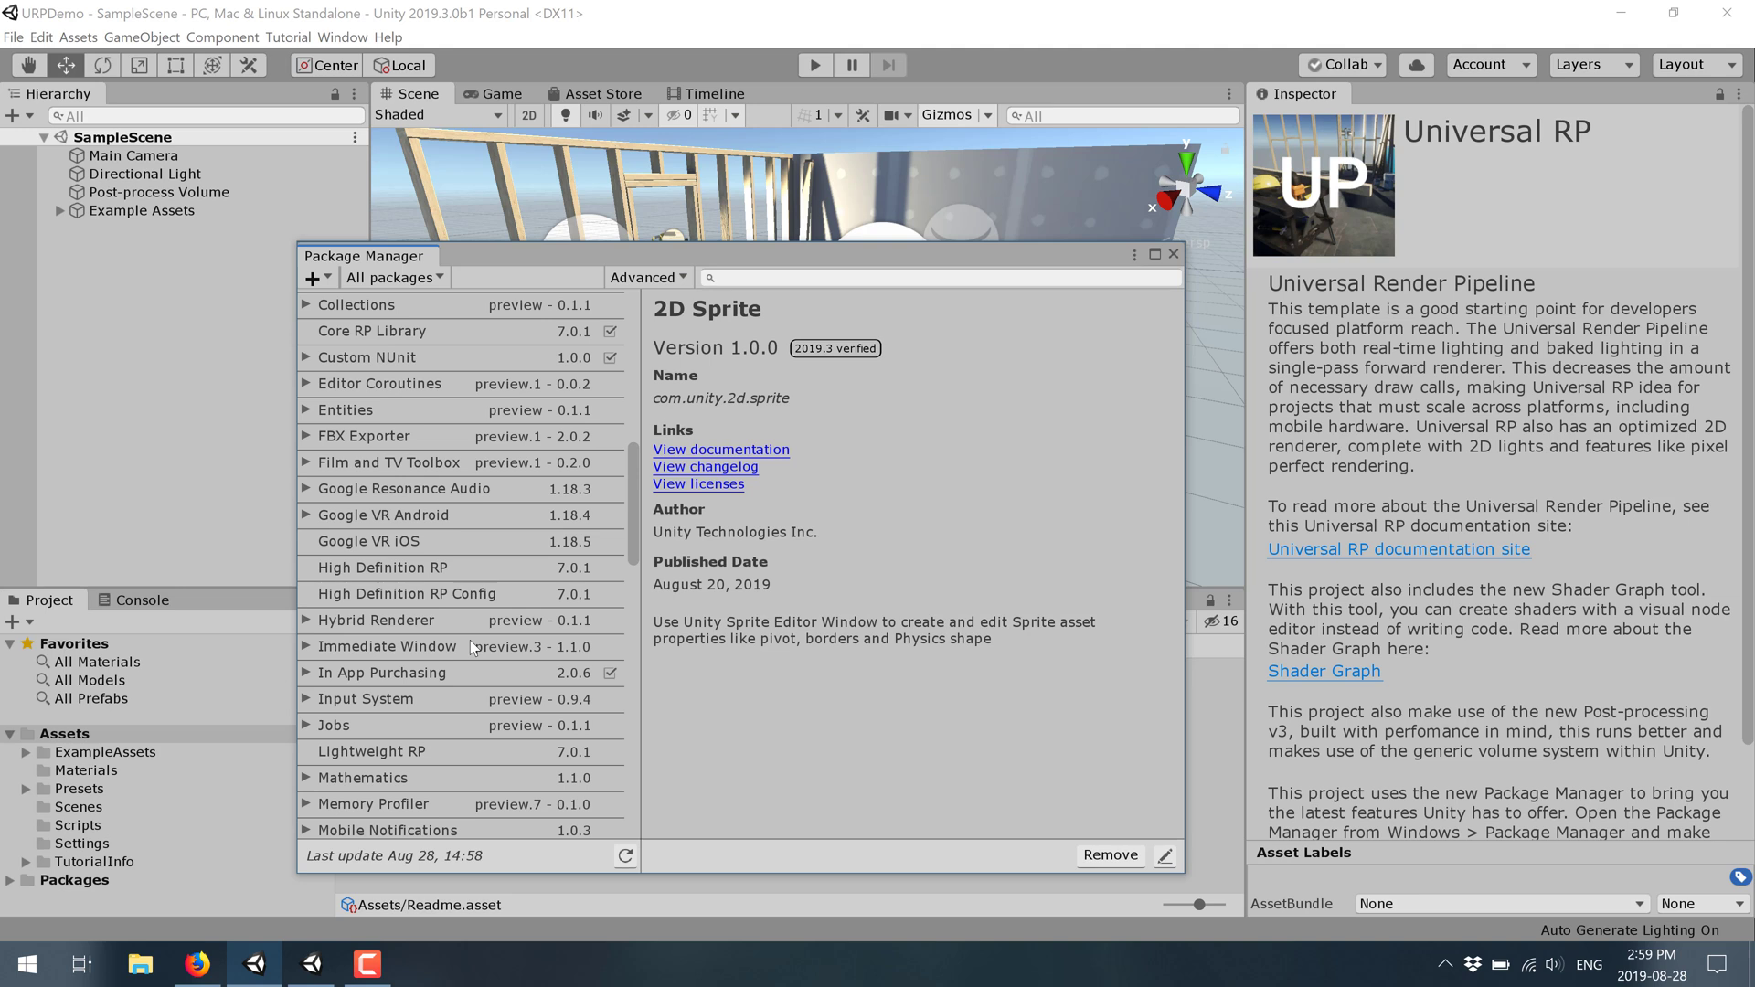
pyautogui.click(371, 704)
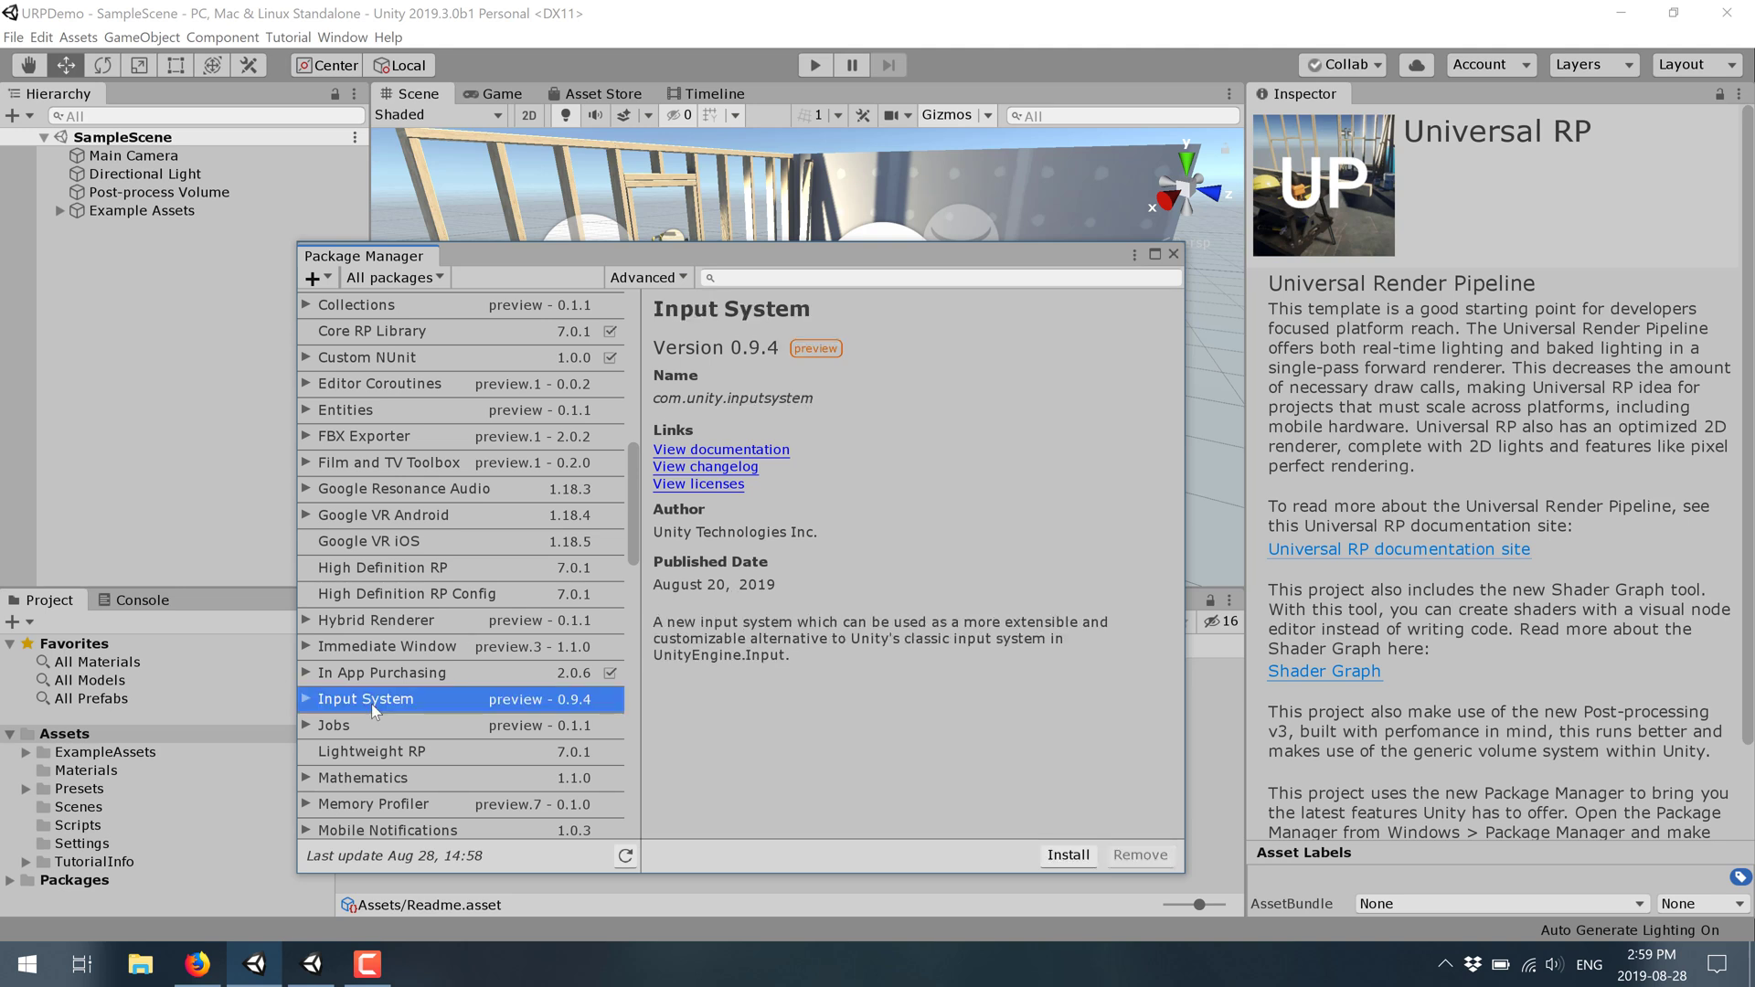